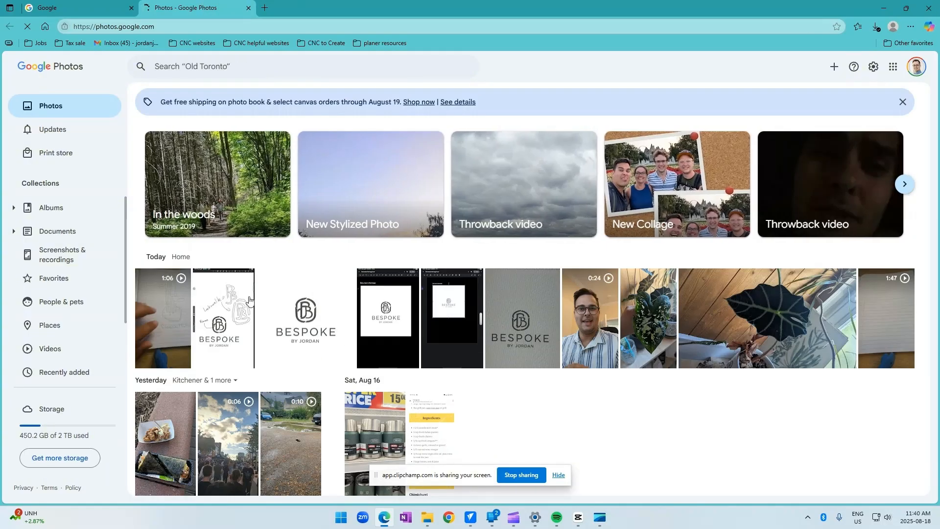
Step: View the dark alocasia leaf photo in Google Photos and search Google Images for "alocasia polly leaf line art"
left_click(764, 314)
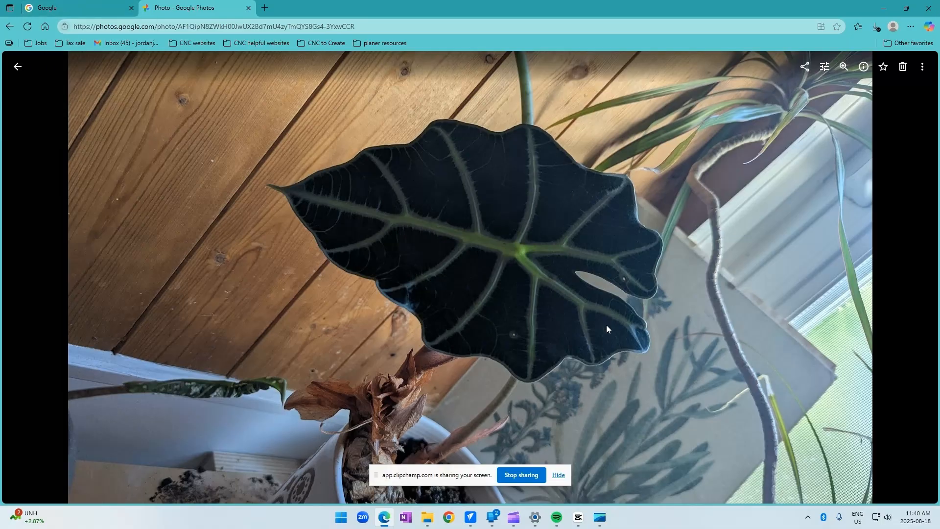
left_click(72, 8)
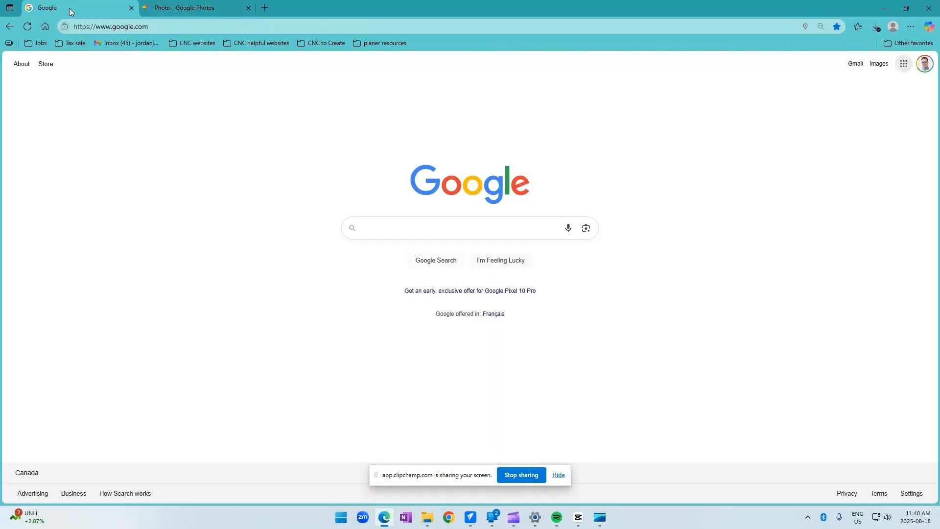
left_click(464, 223)
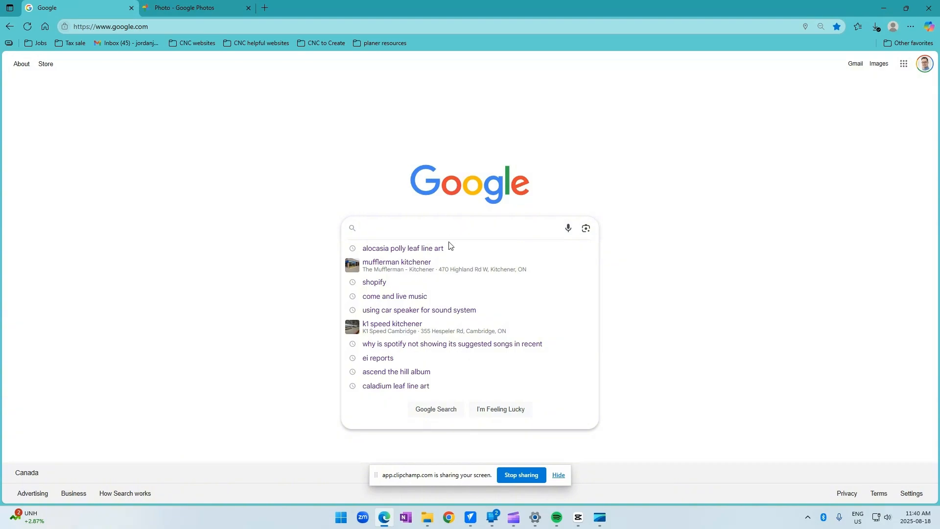
left_click(437, 248)
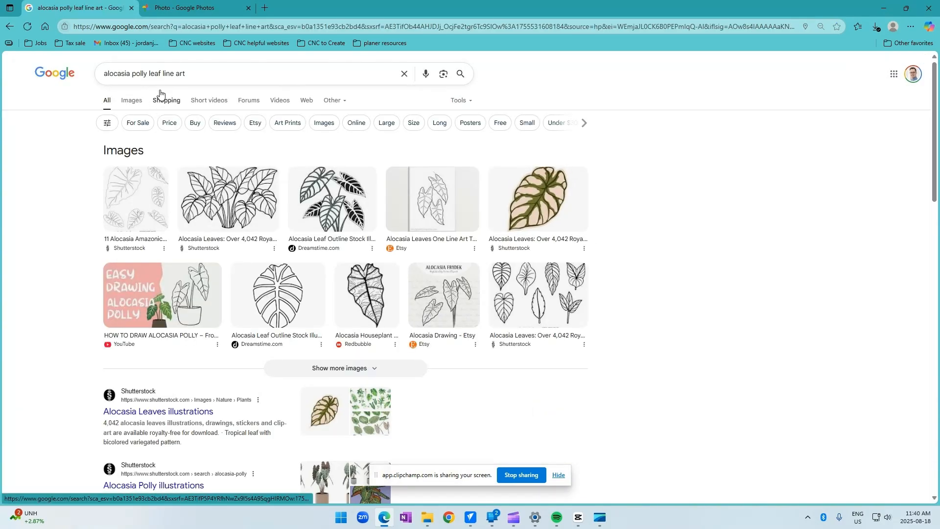
left_click(131, 100)
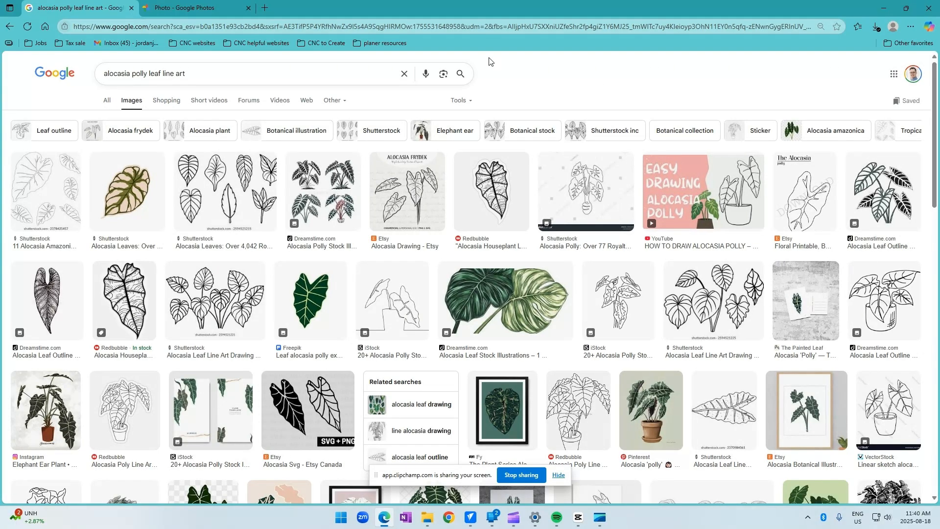
Step: Browse the image results, open the Shutterstock green tropical leaves set in a new tab, and view its related black-background leaf set
left_click(559, 475)
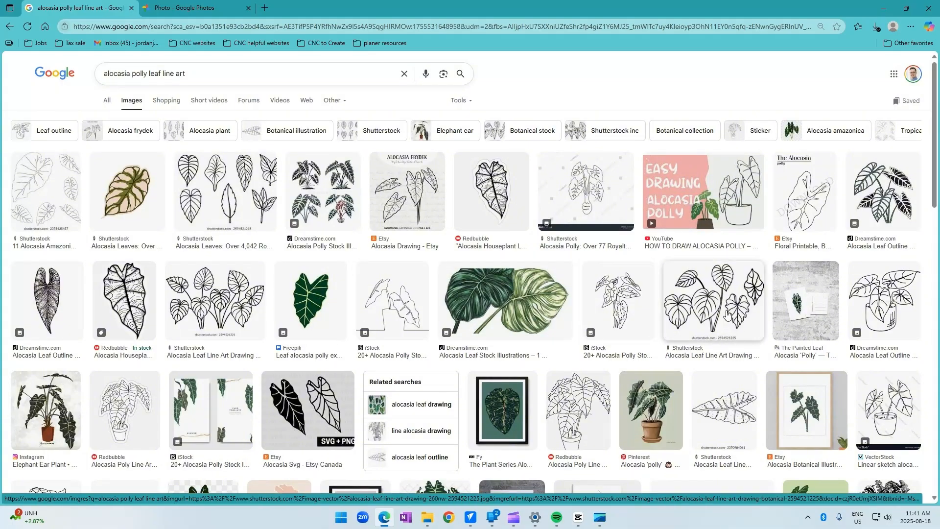
scroll(733, 307, "down", 4)
scroll(732, 307, "down", 2)
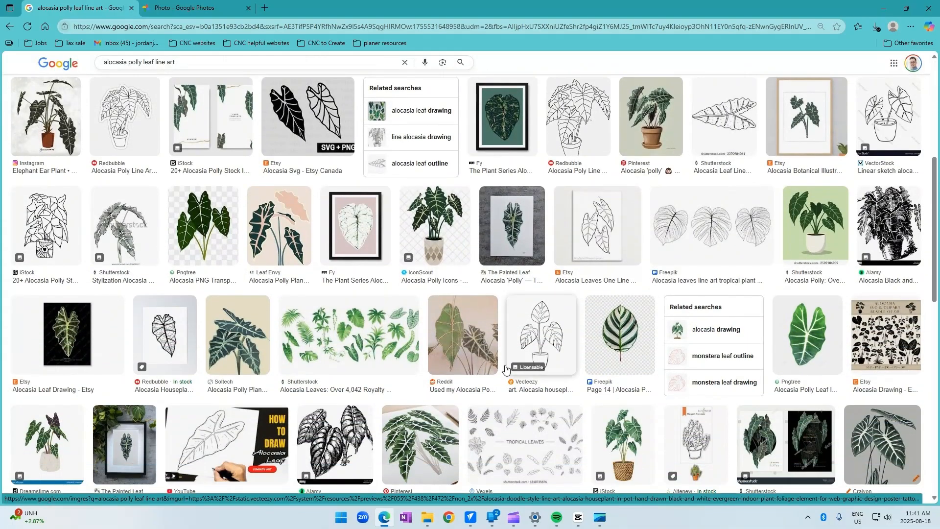
right_click(390, 340)
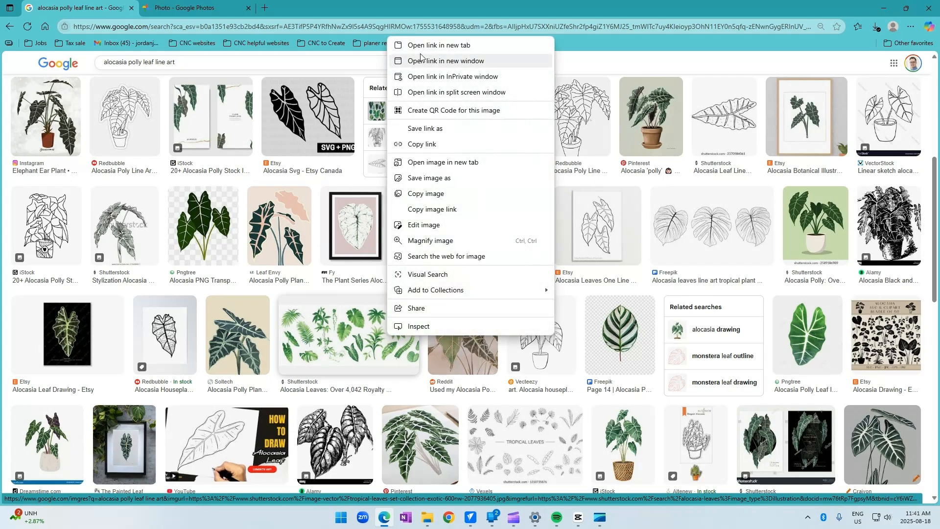
left_click(421, 44)
left_click(308, 5)
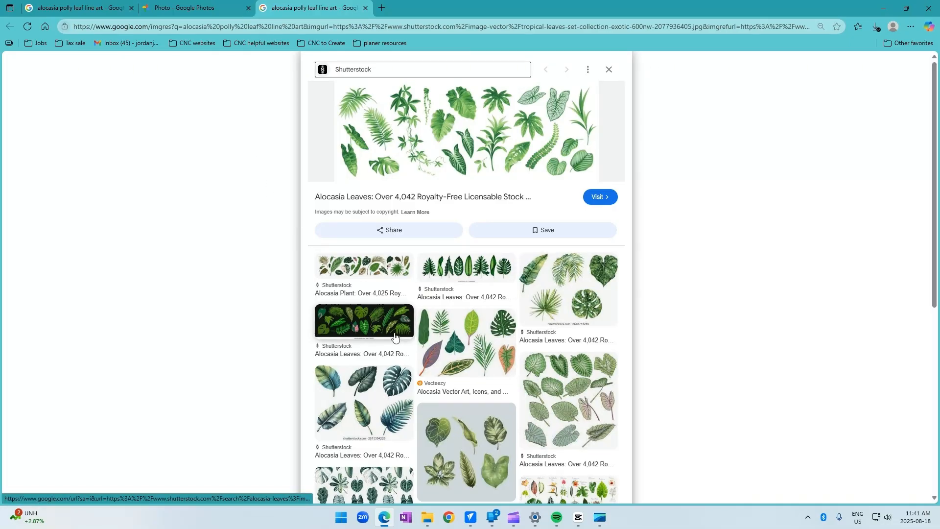
left_click(361, 324)
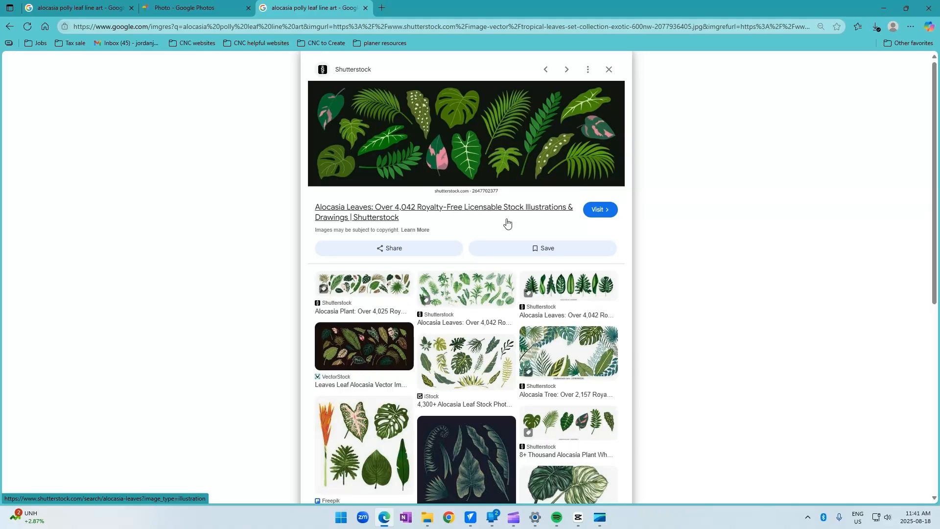
Step: Return to the original search results and copy the beige and green Shutterstock alocasia leaf image
left_click(113, 8)
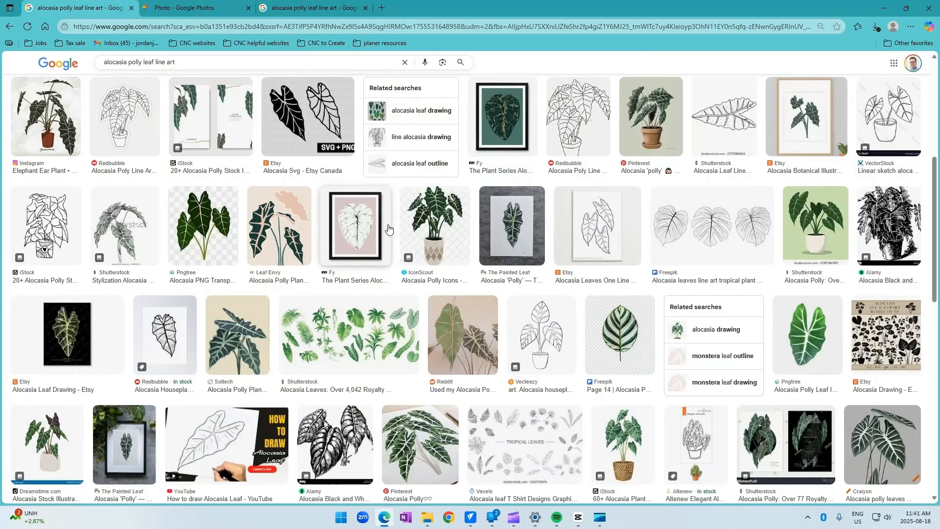
scroll(133, 203, "up", 6)
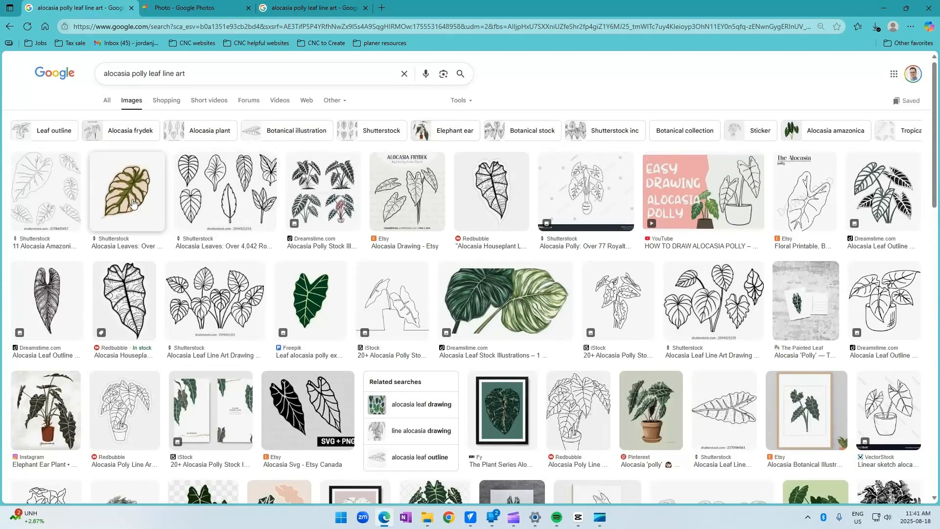
left_click(132, 203)
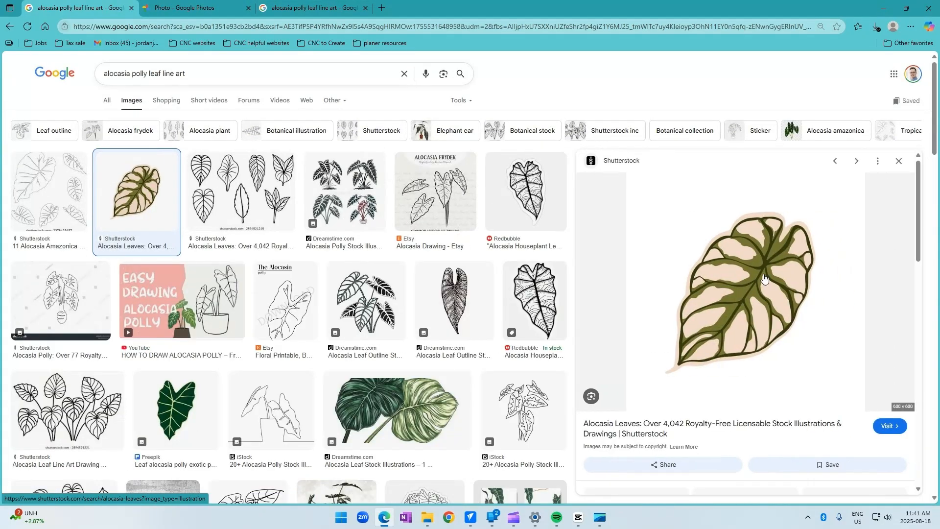
right_click(748, 252)
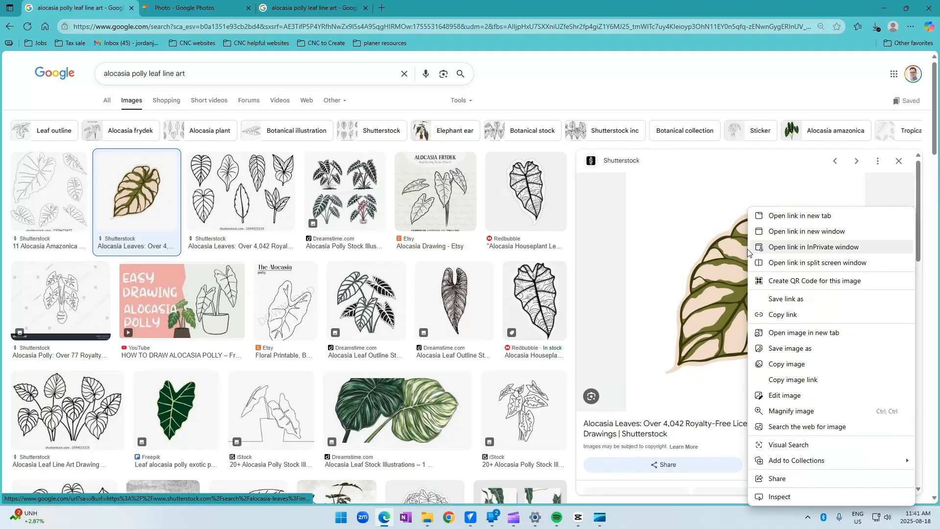
left_click(798, 364)
Step: Switch to VCarve Pro and set the new job's size to 14 inches wide, 10 inches high and 1 inch thick
left_click(471, 518)
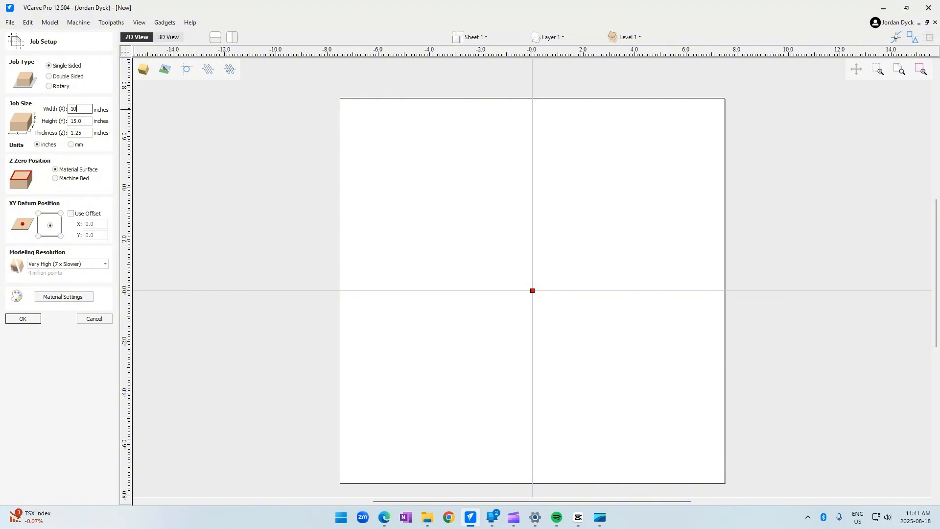
key("Tab")
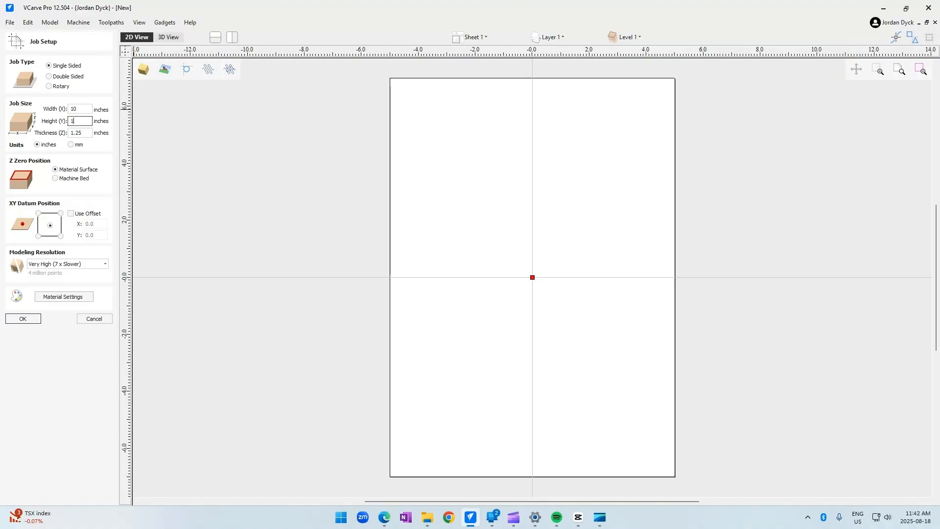
type("0")
key("shift+Tab")
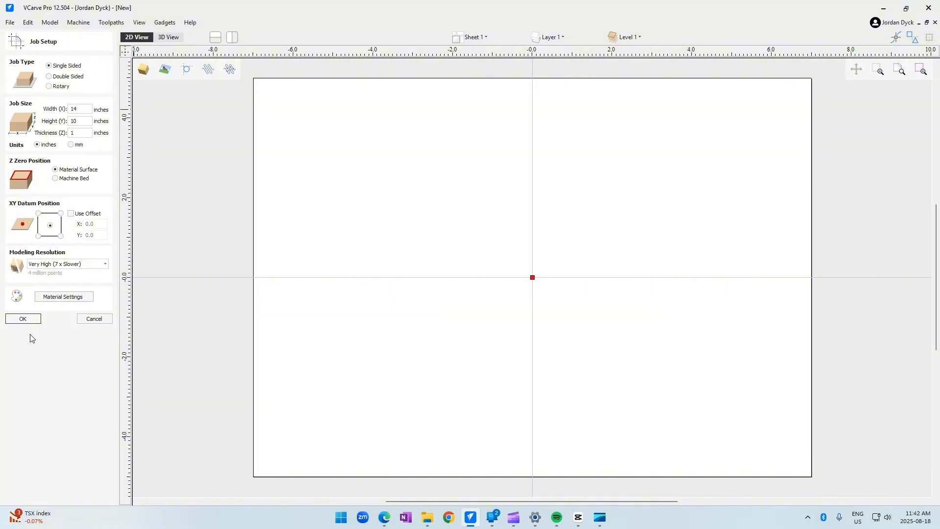
left_click(35, 321)
Step: Paste the copied leaf image into the 2D workspace and select it
right_click(455, 178)
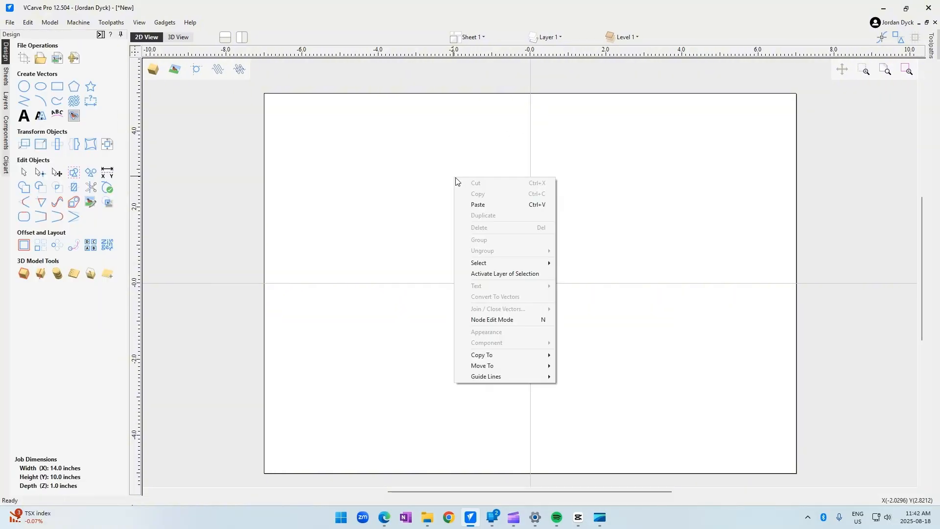
left_click(474, 205)
left_click(646, 183)
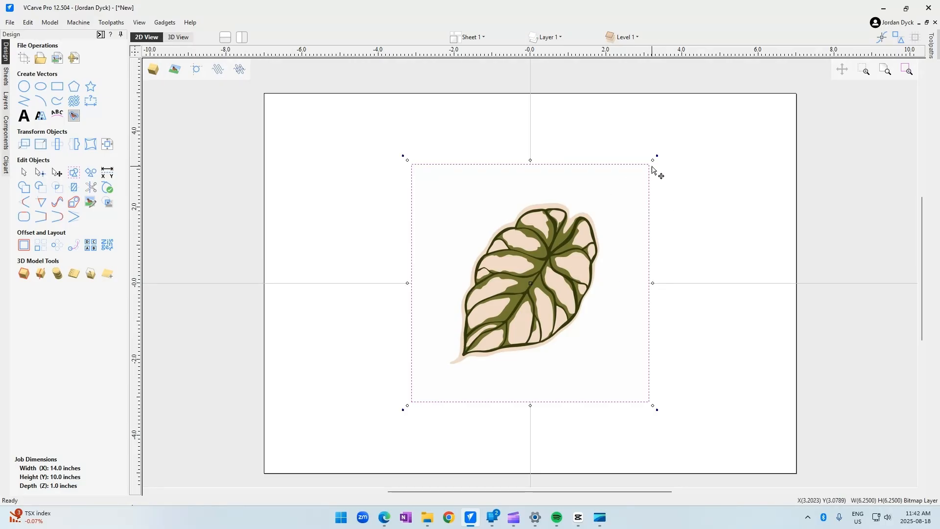
Step: Rotate the leaf image until the leaf lies horizontally, enlarge it to about 17.55 inches across, and position it over the job area
left_click_drag(655, 155, 920, 310)
left_click_drag(629, 269, 509, 267)
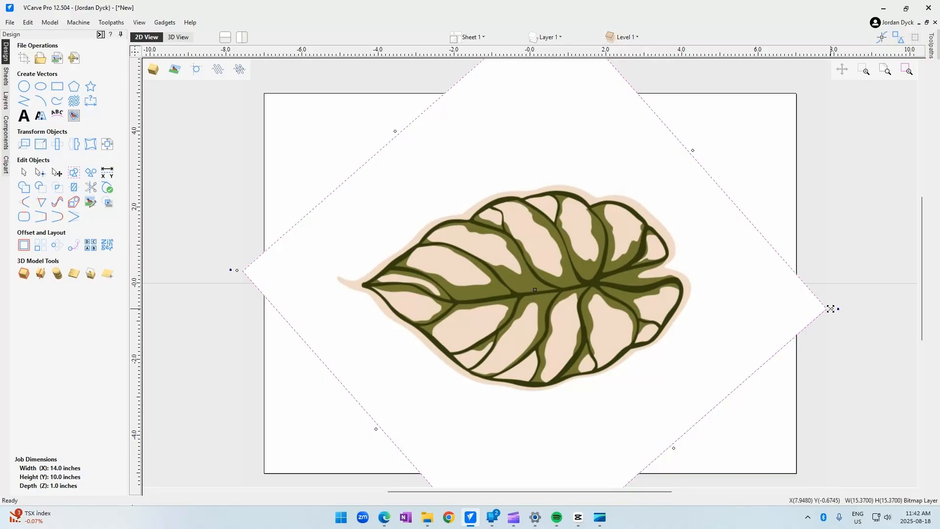
left_click_drag(833, 309, 904, 310)
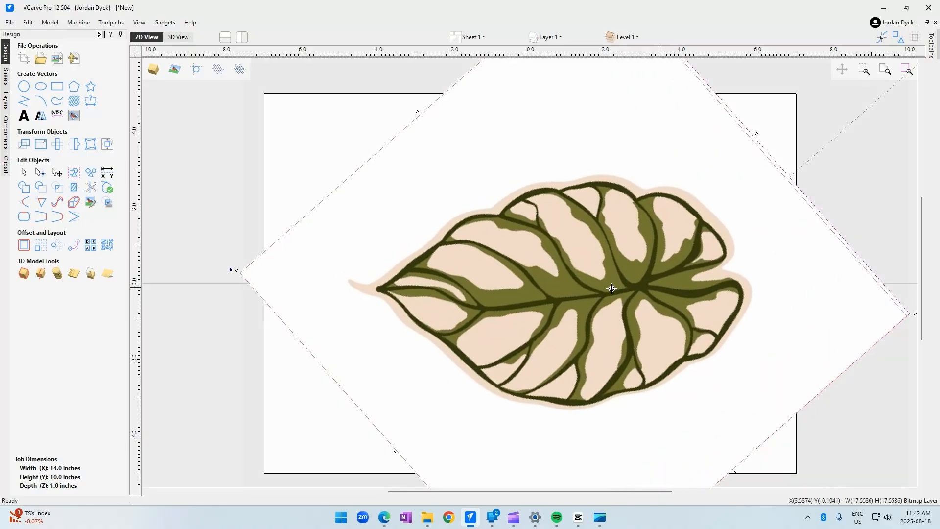
left_click_drag(661, 287, 611, 286)
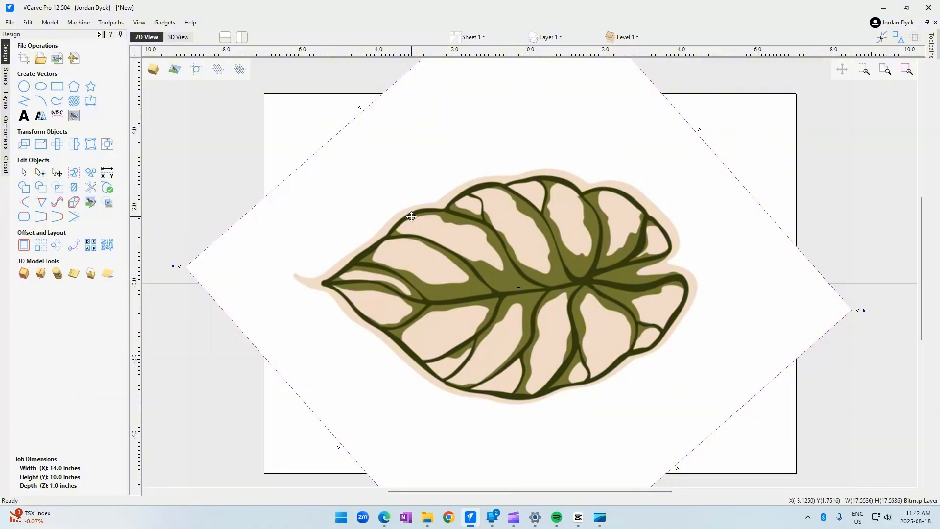
Step: Trace the leaf's dark outline and veins with Trace Bitmap in color mode, using the three darkest shades, and apply the vectors
left_click(74, 117)
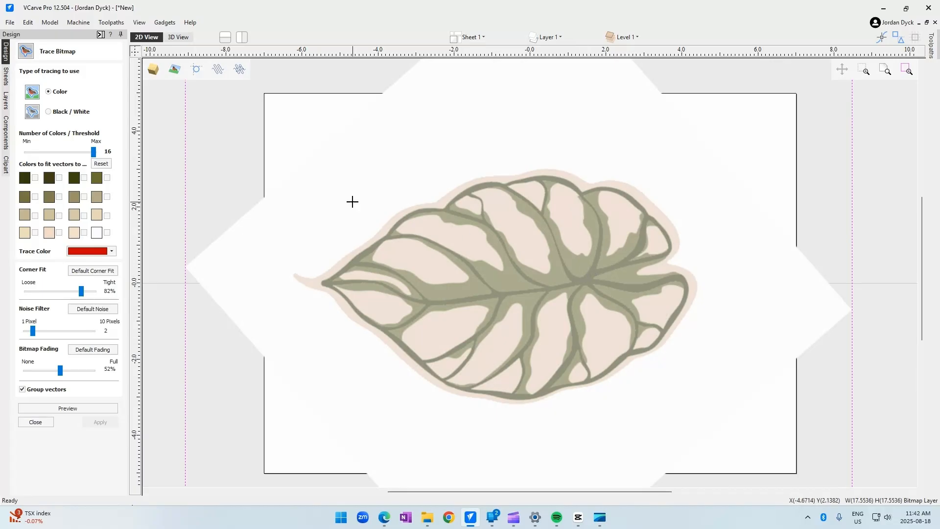
left_click(35, 177)
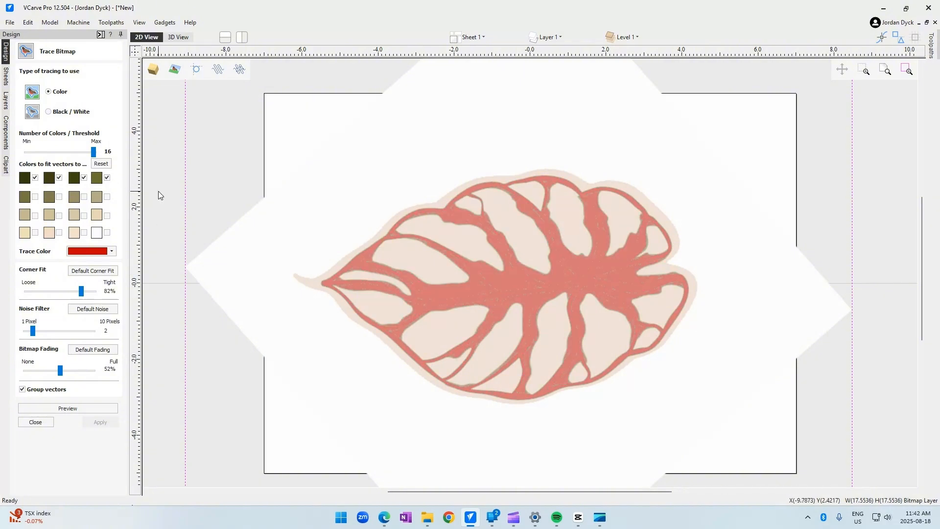
left_click(109, 179)
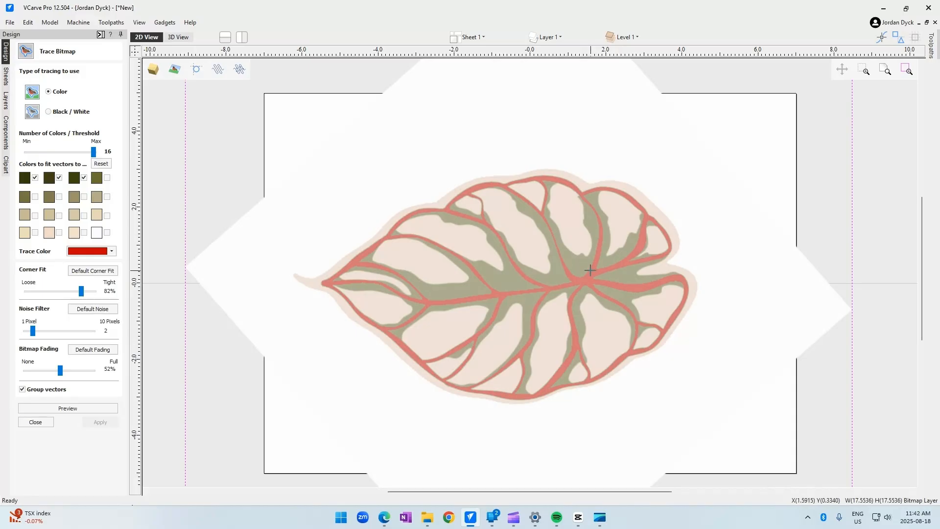
left_click(70, 410)
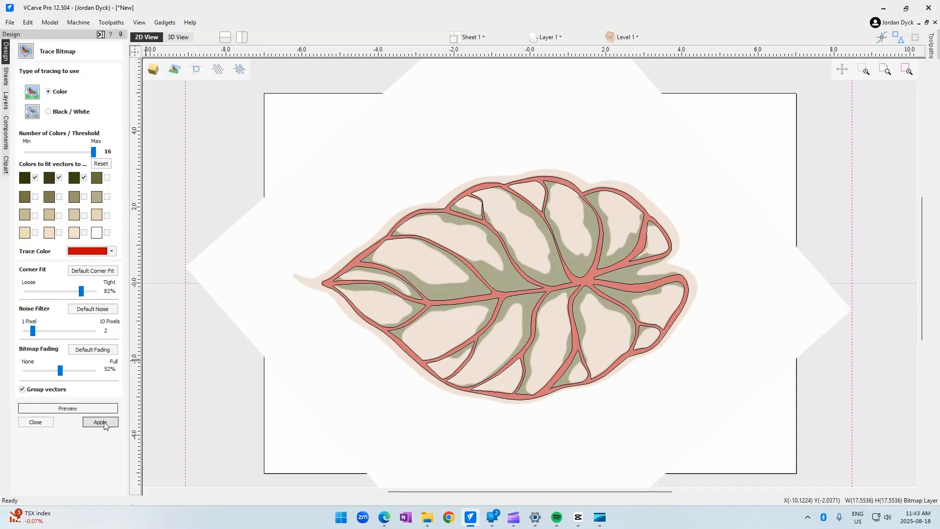
left_click(103, 423)
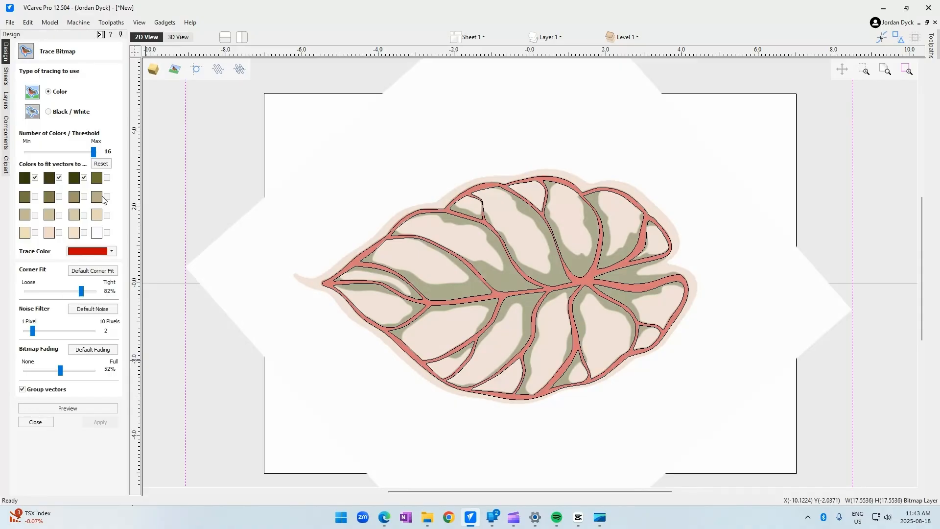
Step: Replace the three darkest trace colors with the four olive shades that cover the leaf's inner green areas, and preview the trace
left_click(84, 178)
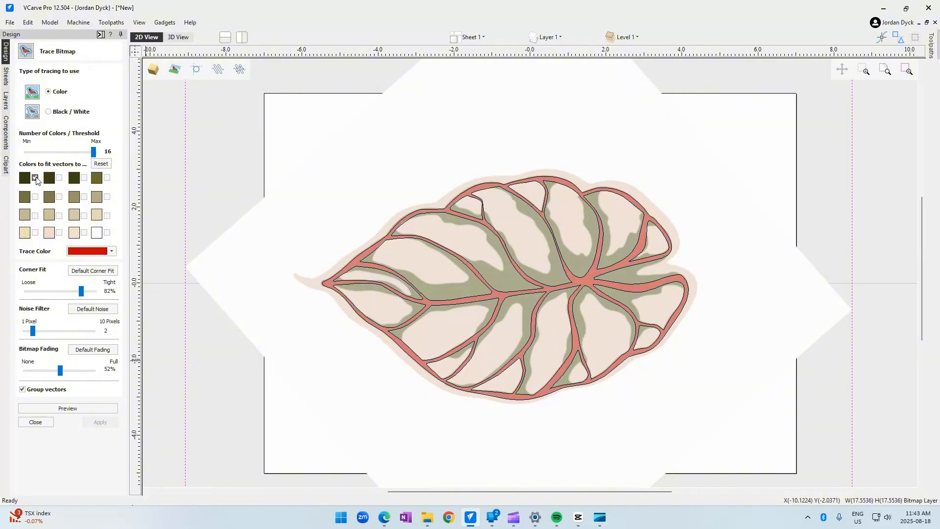
left_click(35, 197)
left_click(59, 197)
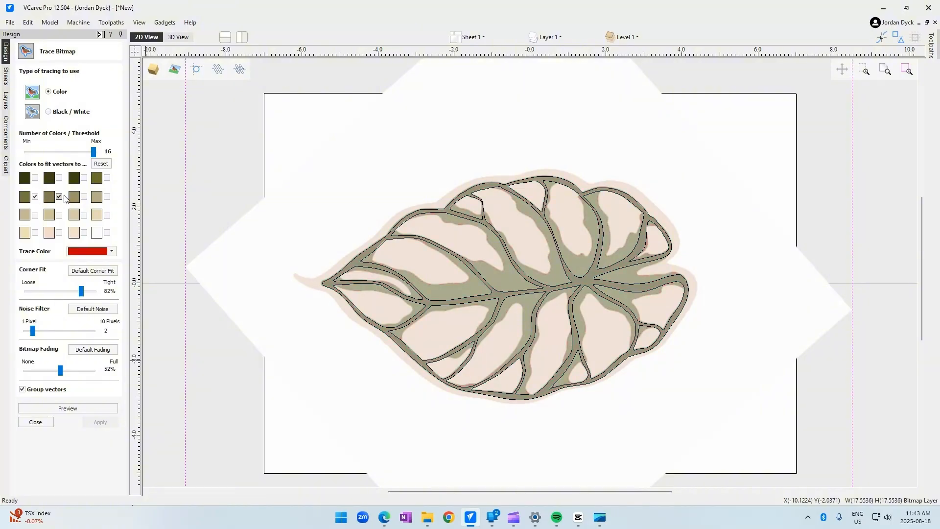
left_click(84, 197)
left_click(107, 178)
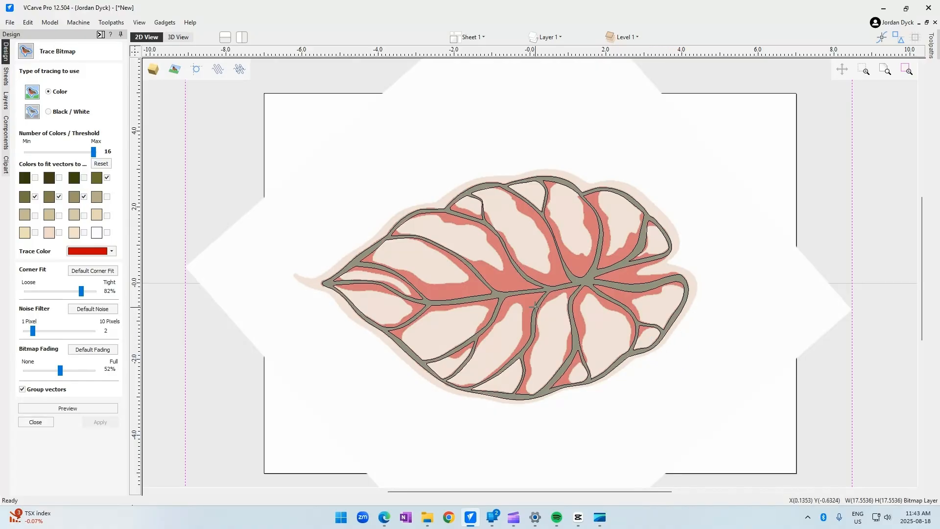
left_click(93, 408)
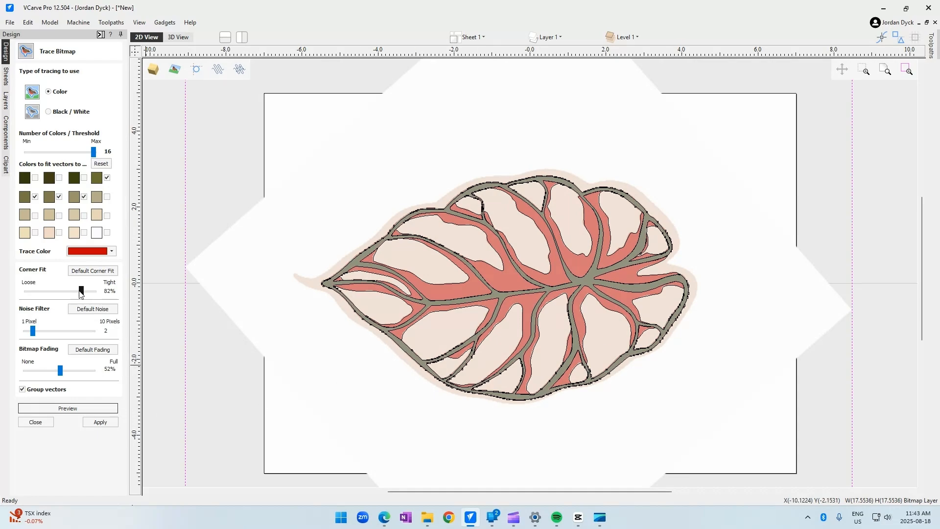
Step: Set the trace's noise filter to 5 pixels and inspect the previewed vectors along the leaf
left_click_drag(32, 331, 55, 331)
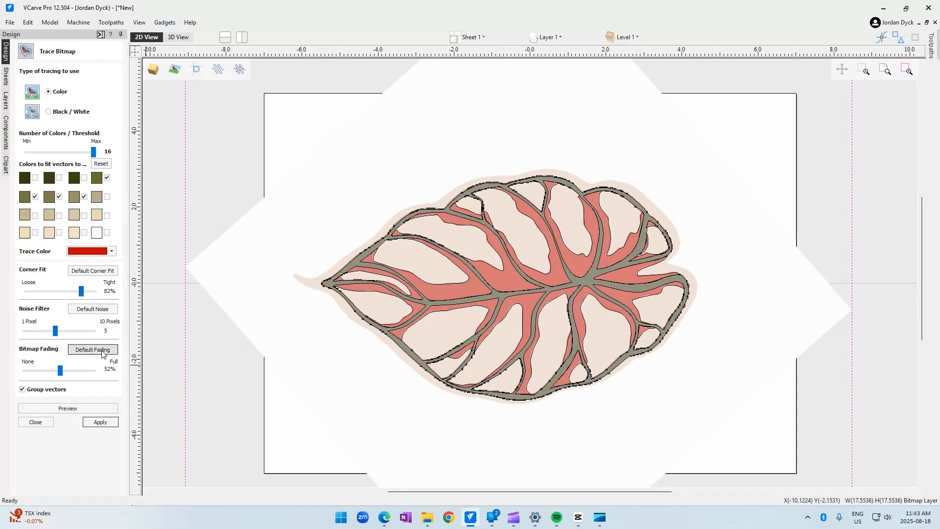
scroll(395, 228, "up", 5)
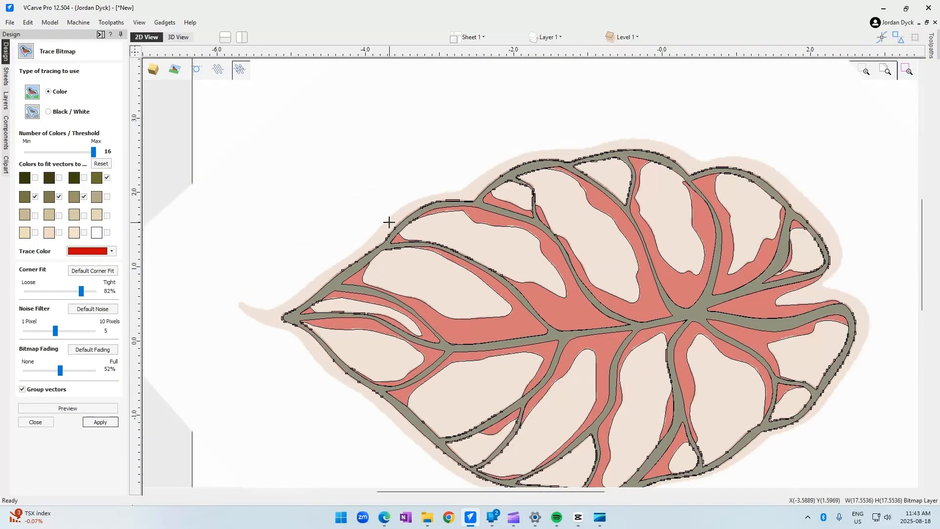
scroll(398, 240, "down", 4)
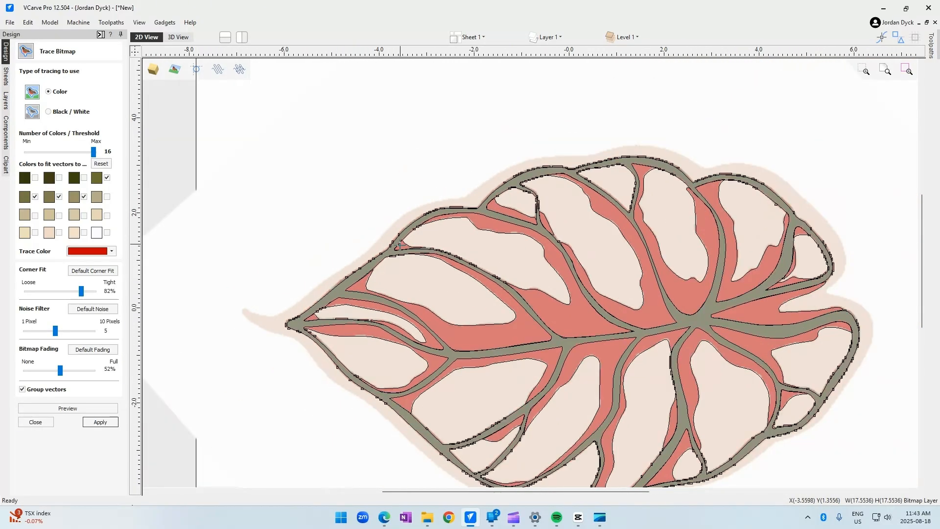
scroll(415, 248, "up", 1)
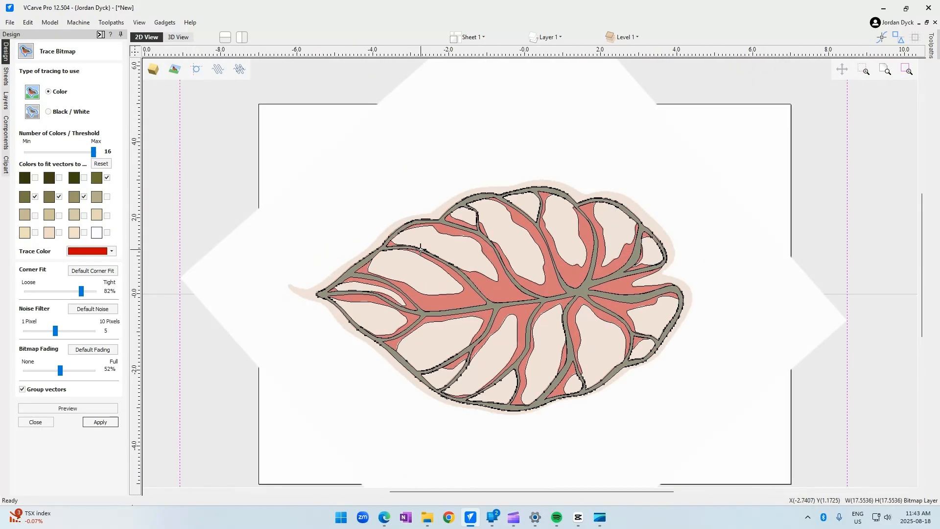
Step: Close Trace Bitmap without applying the previewed vectors and shrink the leaf image to about 11.78 inches across
left_click(44, 424)
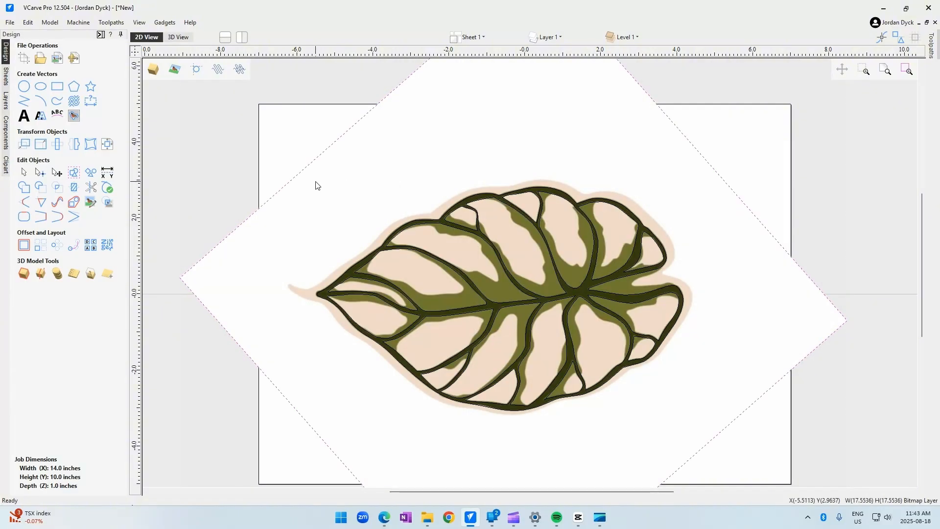
left_click(767, 302)
left_click_drag(855, 319, 653, 326)
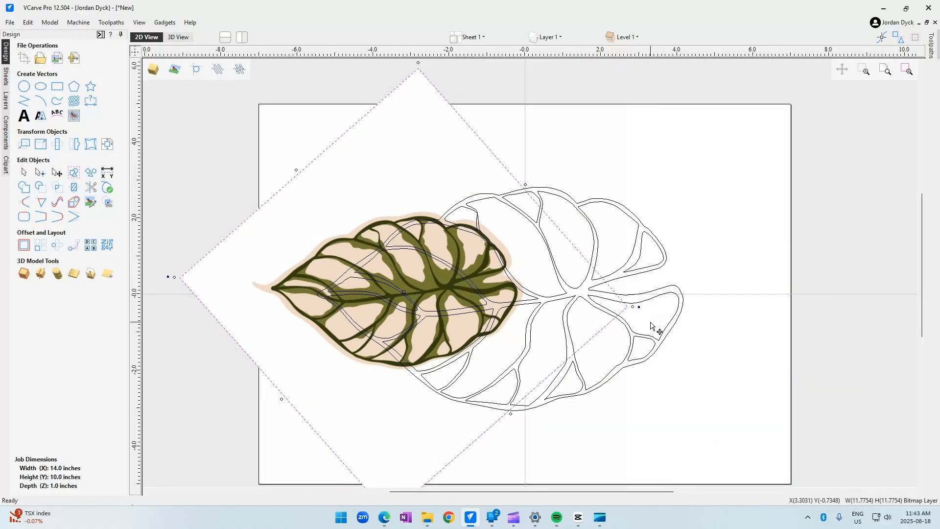
Step: Delete the previously traced leaf vectors and center the leaf image on the job area
left_click(606, 201)
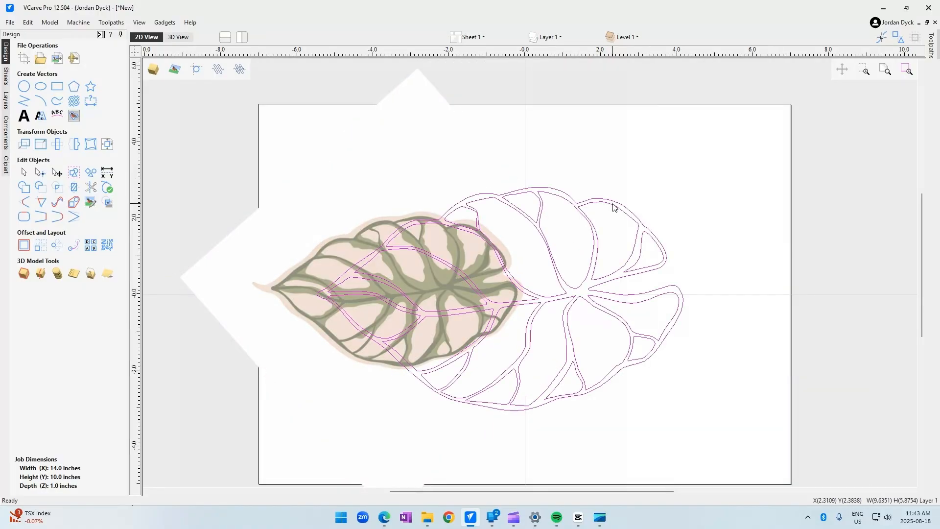
key("Delete")
left_click(419, 264)
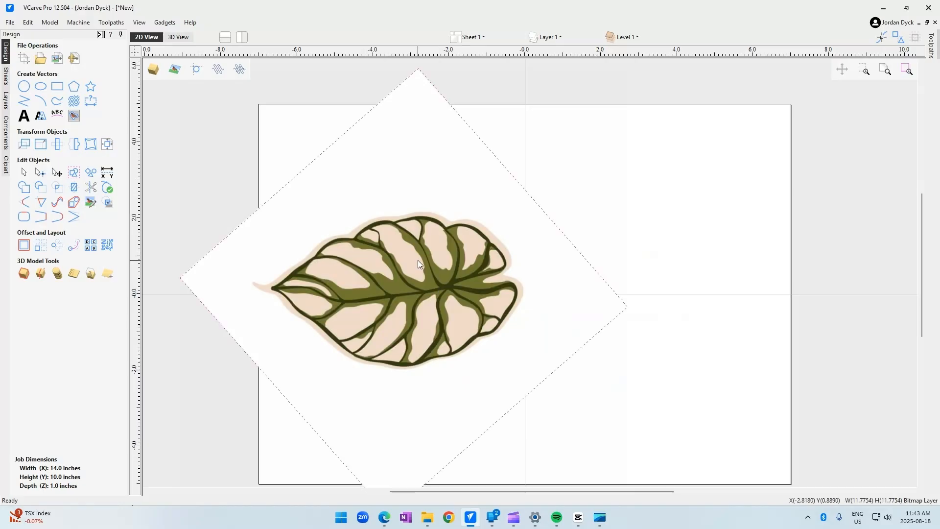
key("F9")
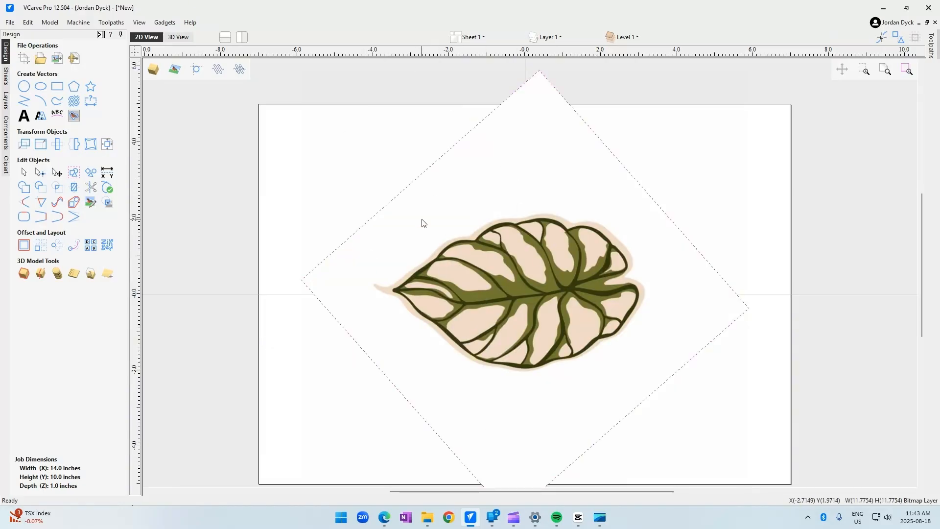
Step: Trace the resized leaf's dark outline and veins with Trace Bitmap in color mode, using the three darkest shades, and apply the vectors
left_click(74, 115)
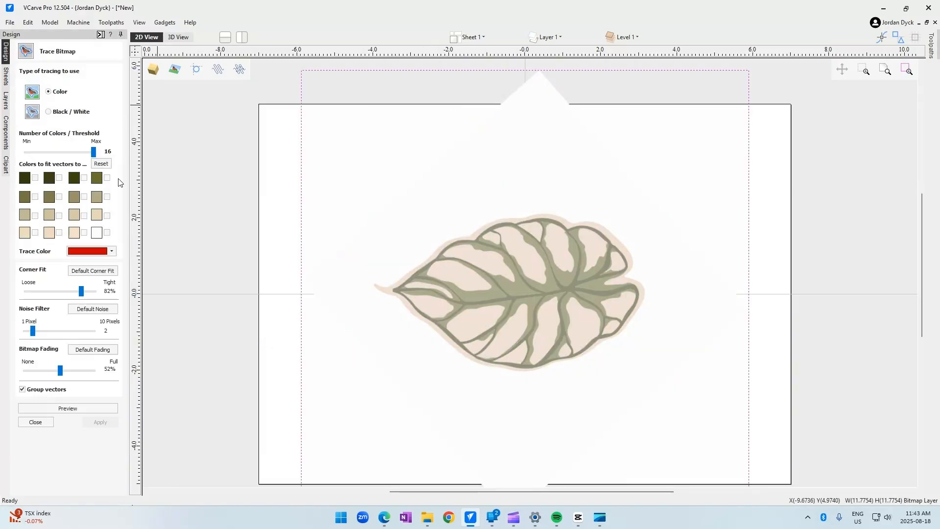
left_click(36, 178)
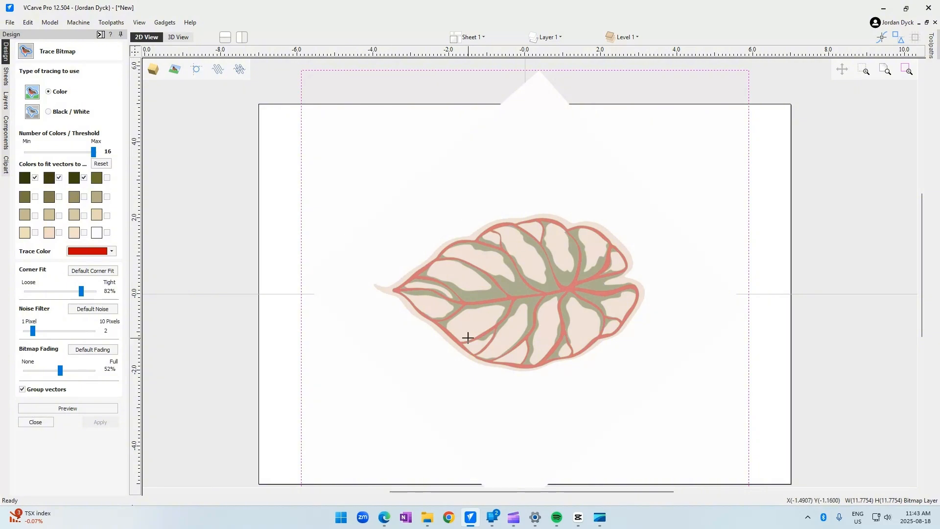
scroll(468, 246, "up", 10)
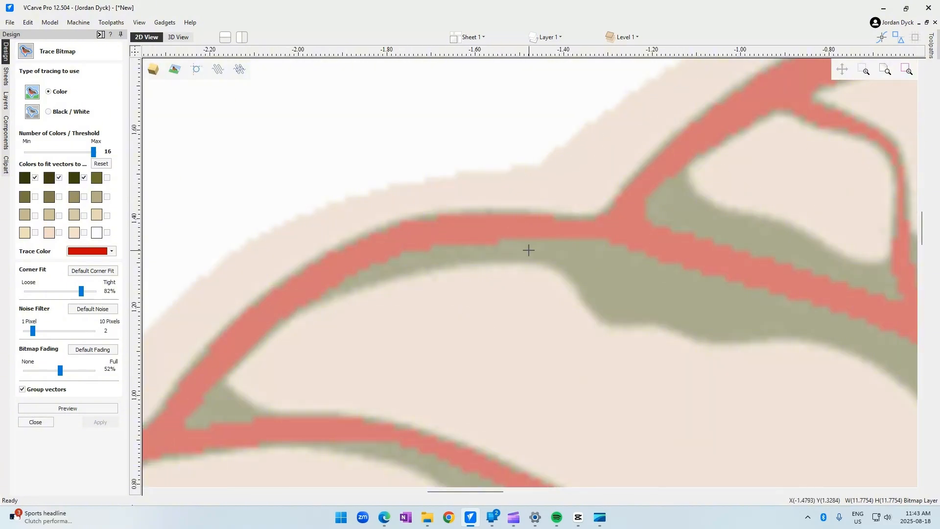
scroll(578, 269, "down", 5)
scroll(567, 304, "down", 6)
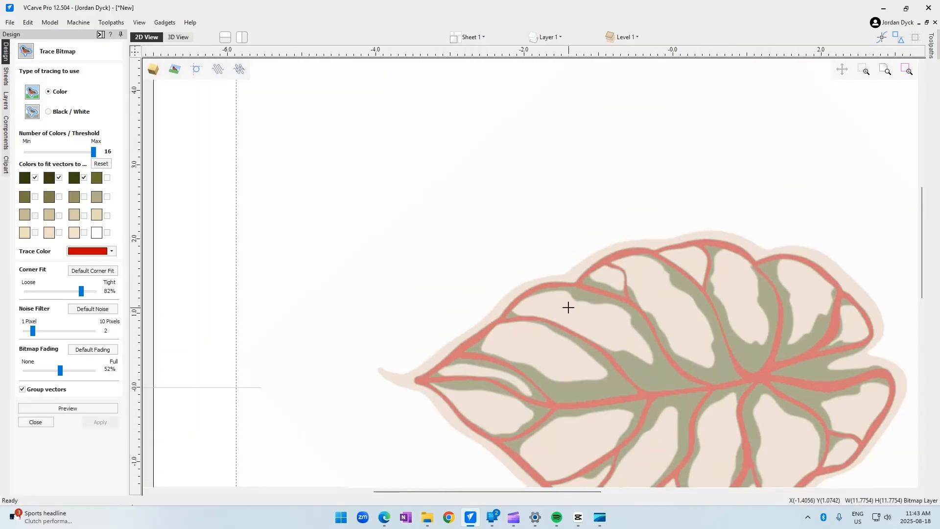
scroll(628, 435, "up", 2)
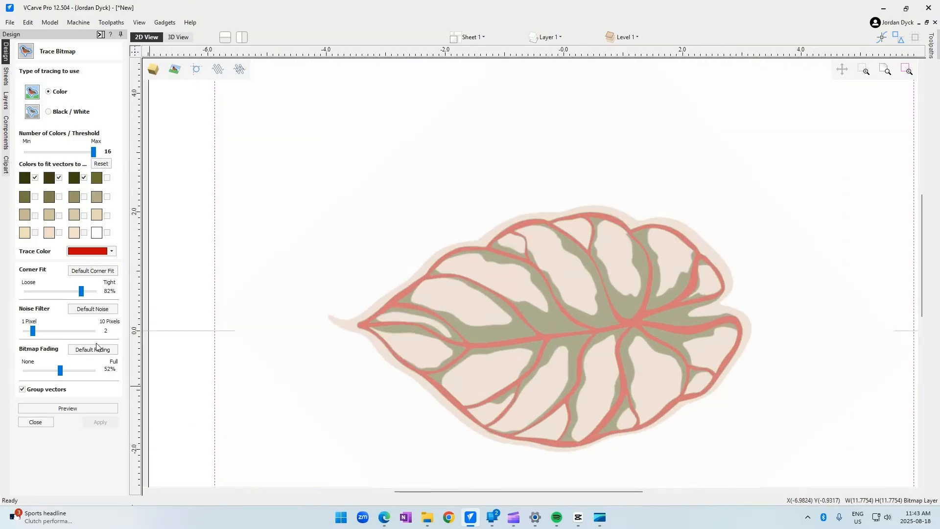
left_click(69, 408)
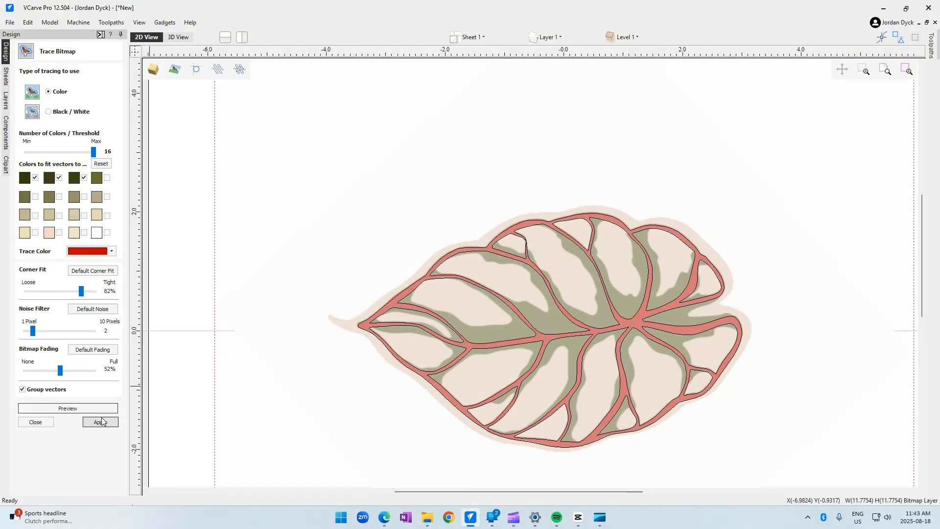
left_click(100, 422)
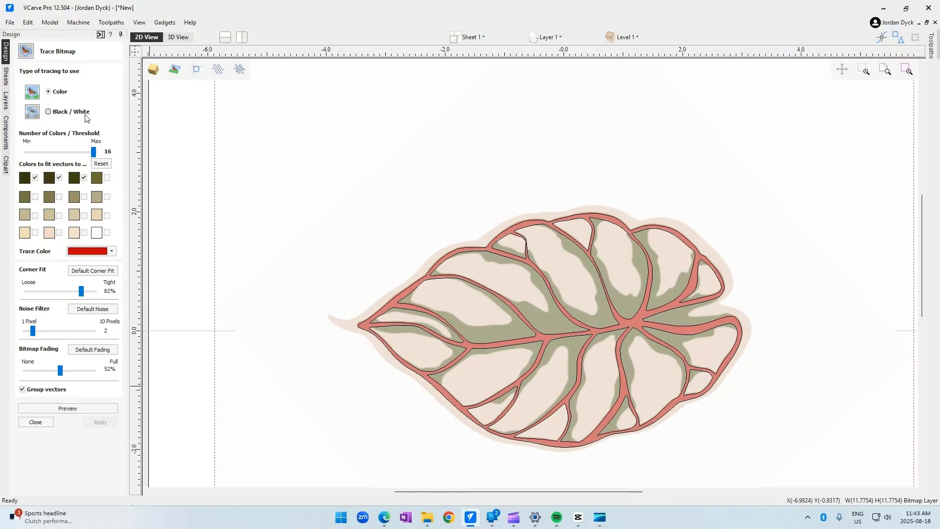
Step: Replace the dark trace colors with the next three olive shades, preview the trace and inspect the vectors along the leaf's veins
left_click(35, 177)
left_click(59, 178)
left_click(84, 178)
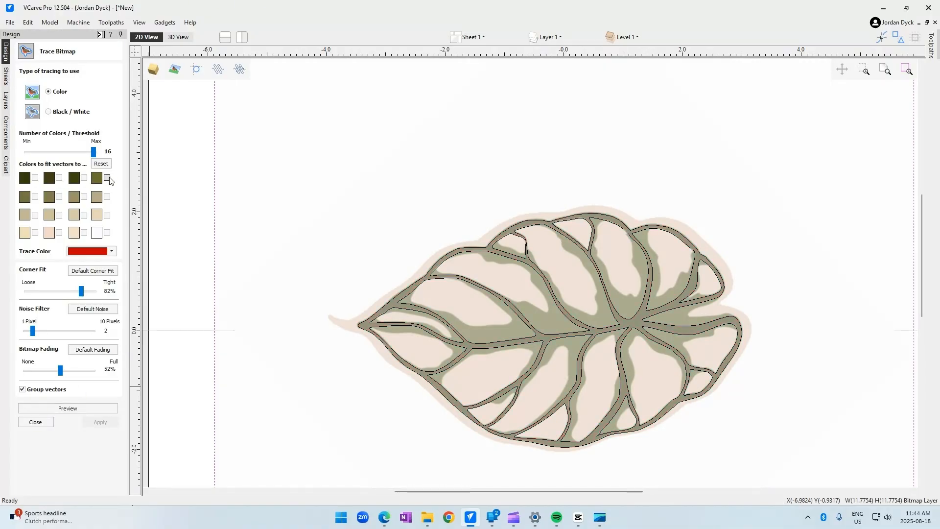
left_click(107, 177)
left_click(58, 197)
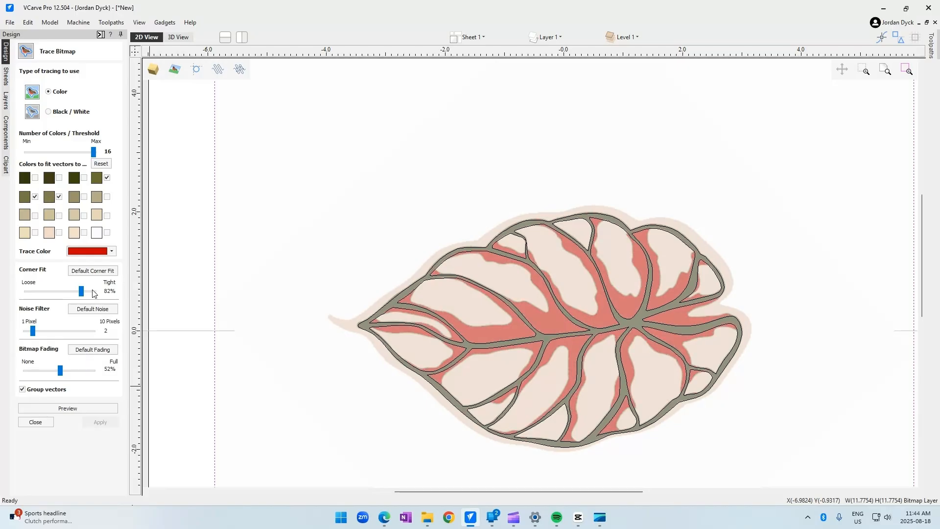
left_click(68, 408)
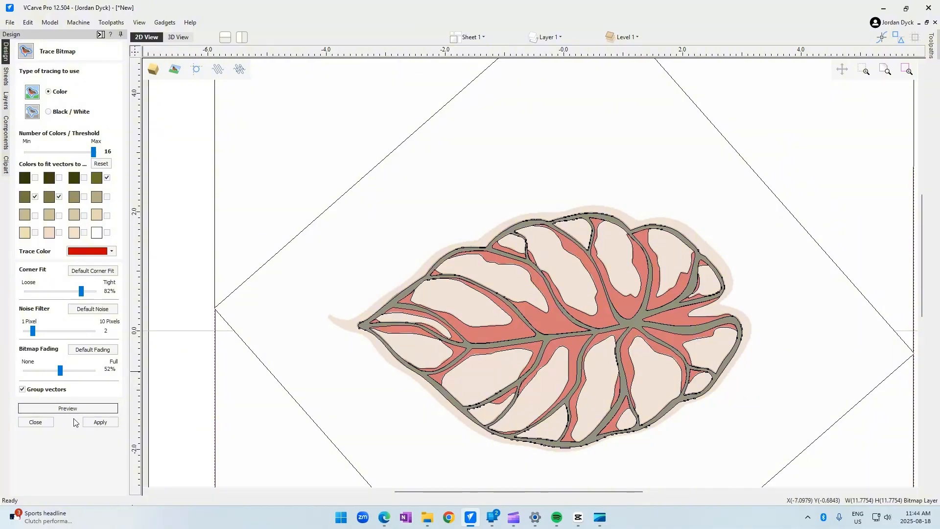
scroll(588, 229, "up", 6)
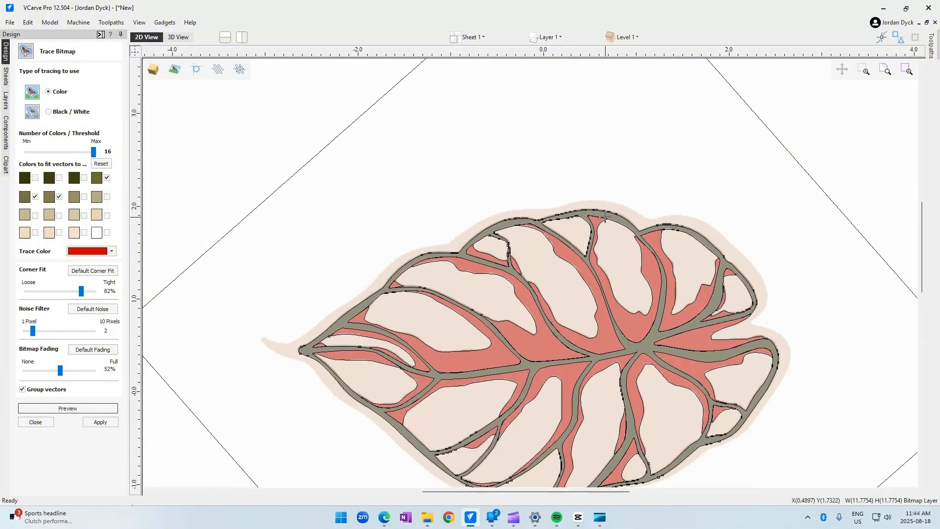
scroll(543, 212, "up", 3)
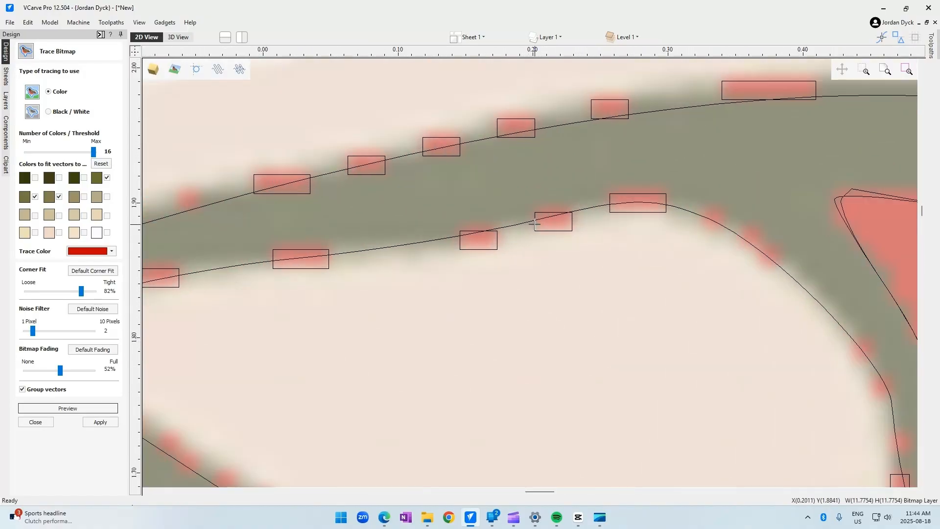
scroll(534, 224, "down", 7)
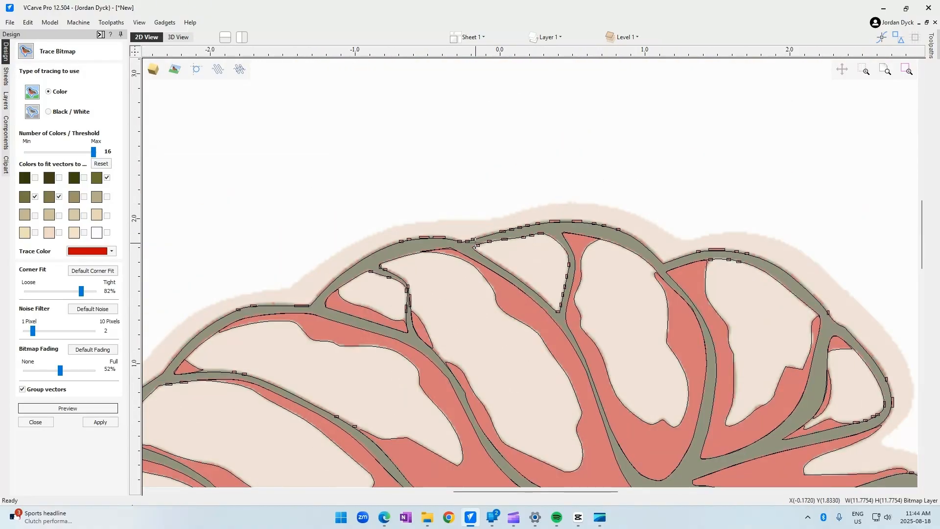
Step: Remove the two lighter olive shades from the trace colors one at a time, previewing the leaf vectors after each removal
left_click(59, 197)
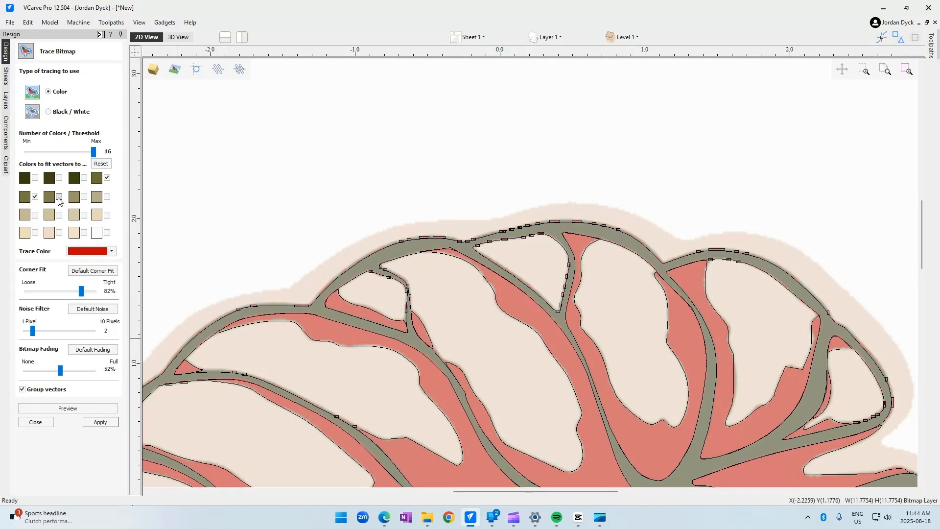
left_click(111, 407)
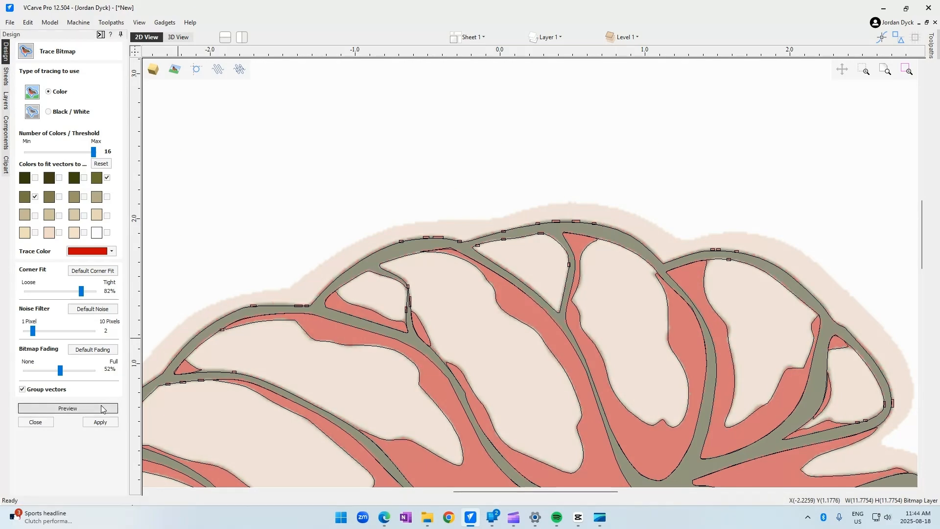
left_click(34, 197)
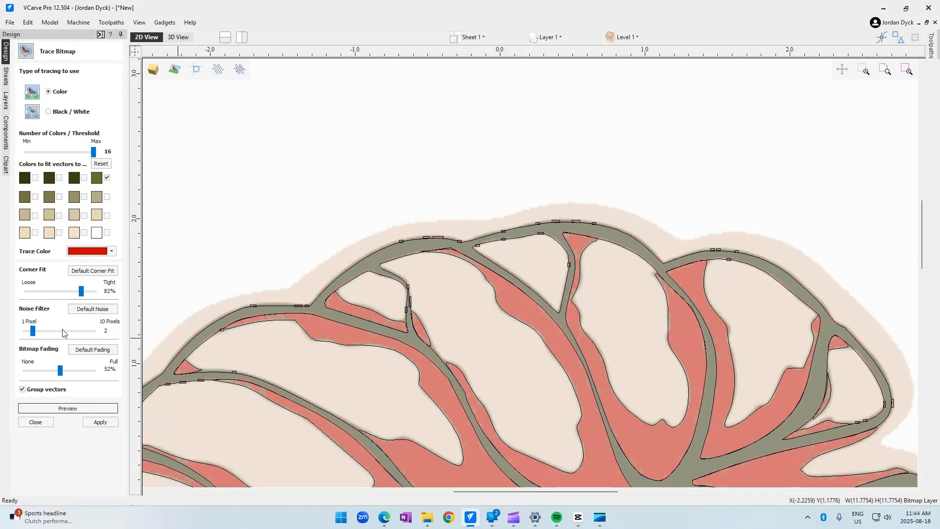
left_click(67, 408)
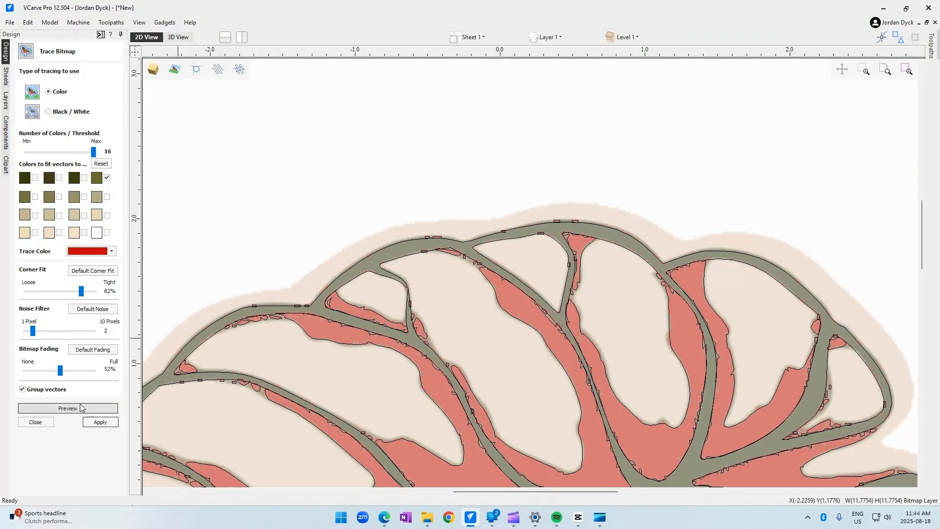
scroll(218, 252, "down", 2)
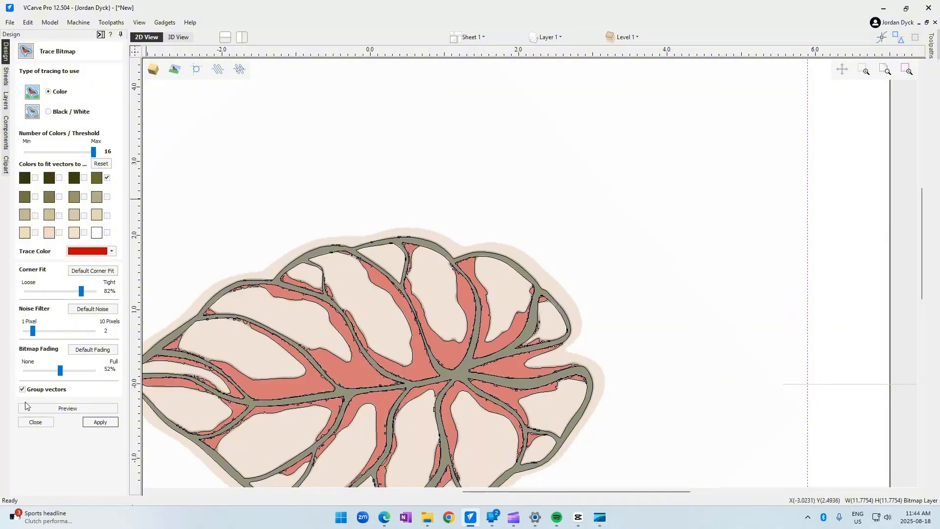
Step: Trace the leaf's combined outline, veins and green areas using the six darkest shades, inspect the preview and apply the vectors
left_click(84, 178)
left_click(59, 177)
left_click(34, 178)
left_click(34, 196)
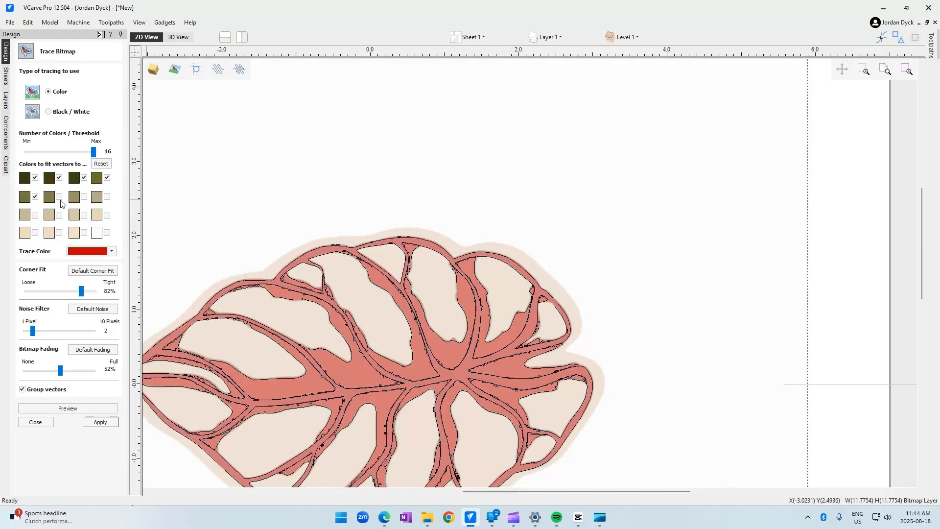
left_click(59, 197)
left_click(75, 408)
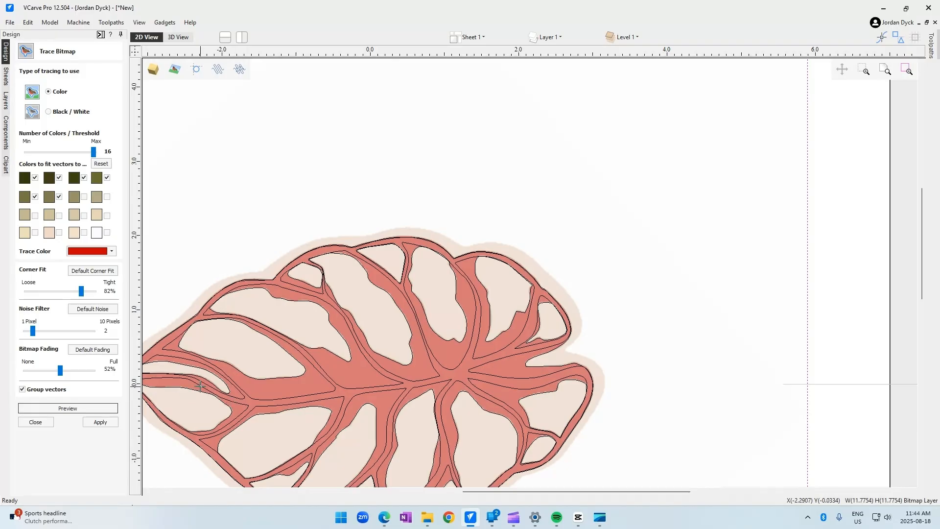
scroll(332, 258, "up", 5)
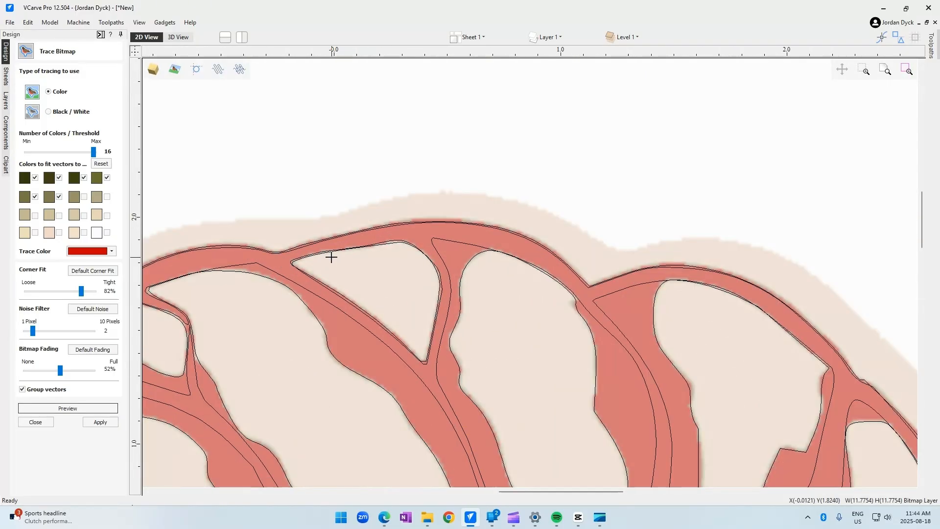
scroll(331, 257, "down", 10)
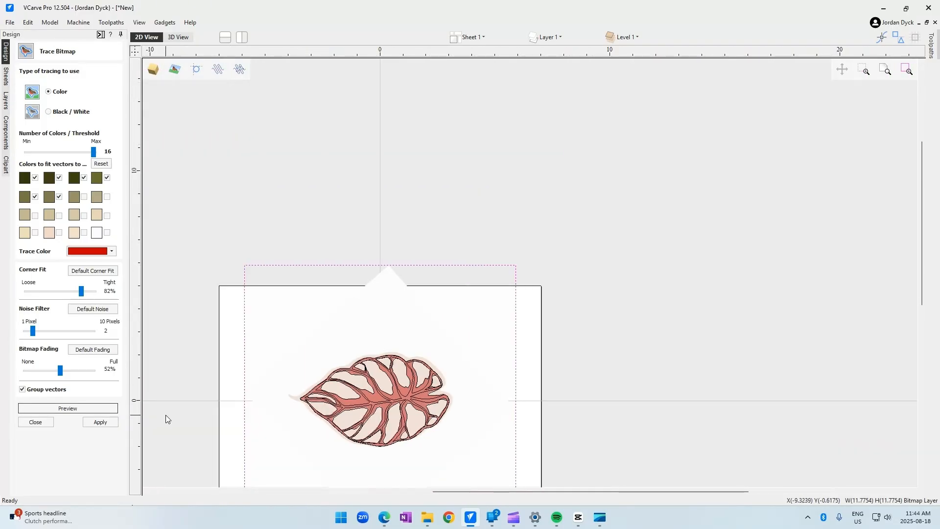
scroll(328, 439, "up", 5)
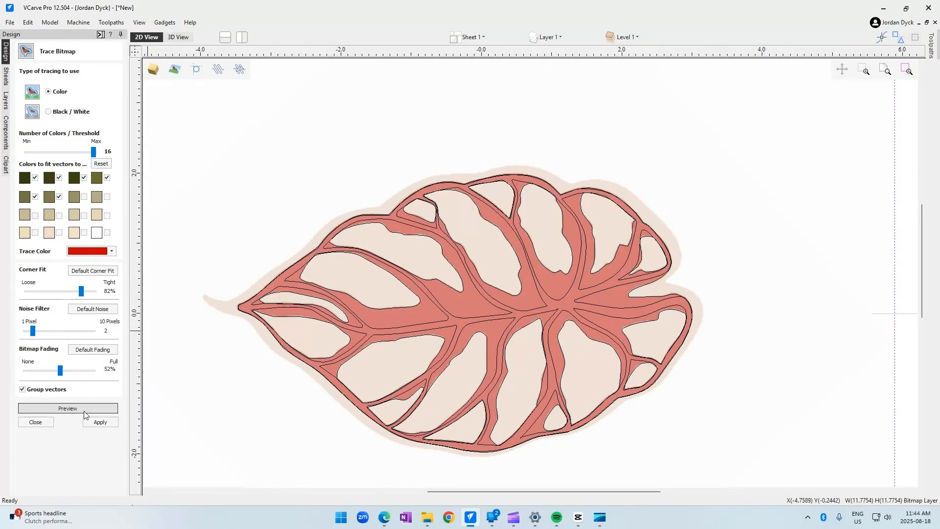
left_click(100, 422)
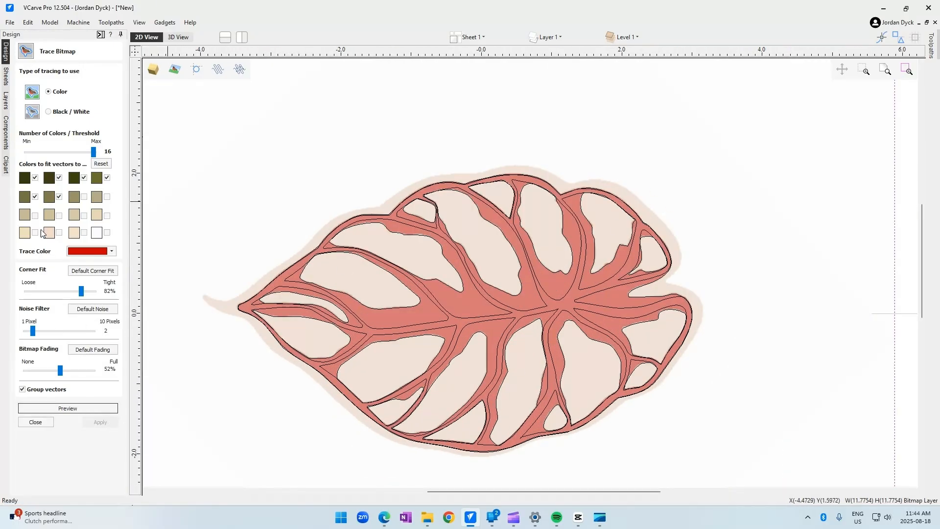
Step: Replace the six dark trace colors with the eight lightest shades except white, preview the leaf's beige areas and border, and apply the vectors
left_click(35, 178)
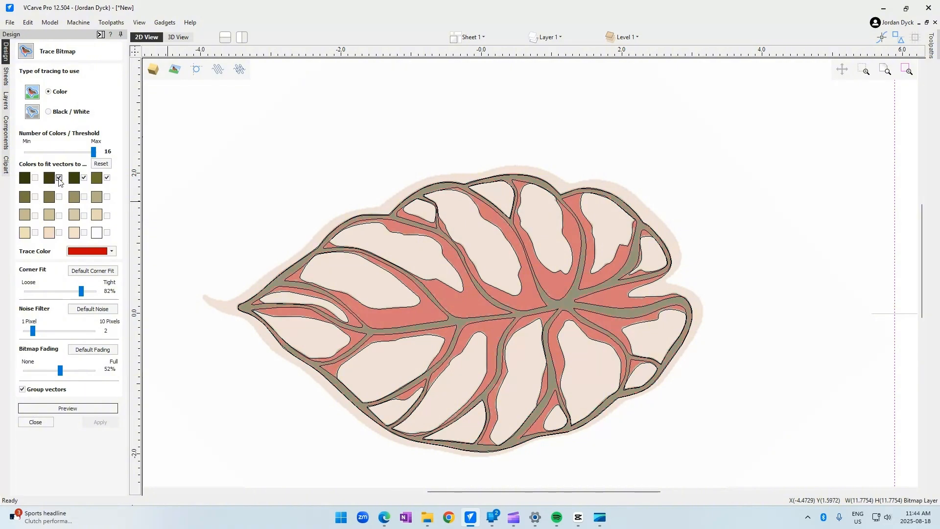
left_click(107, 177)
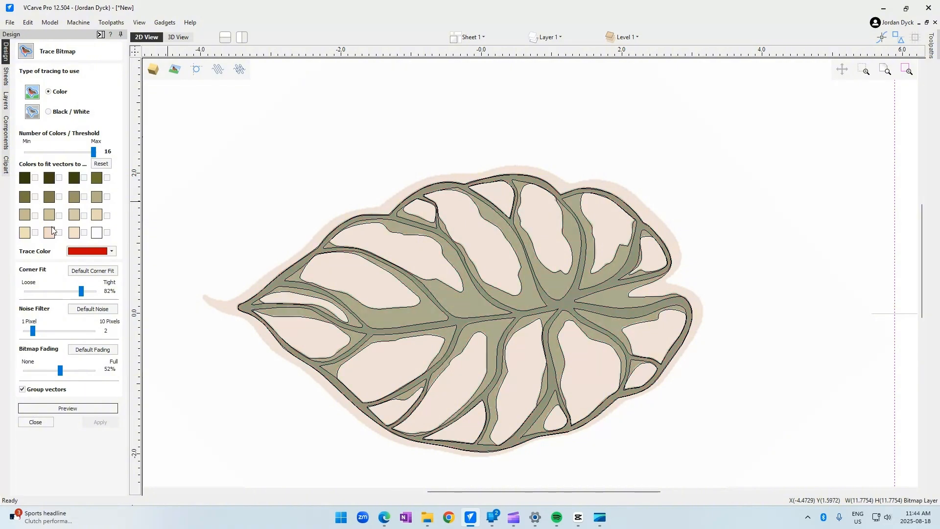
left_click(84, 216)
left_click(107, 197)
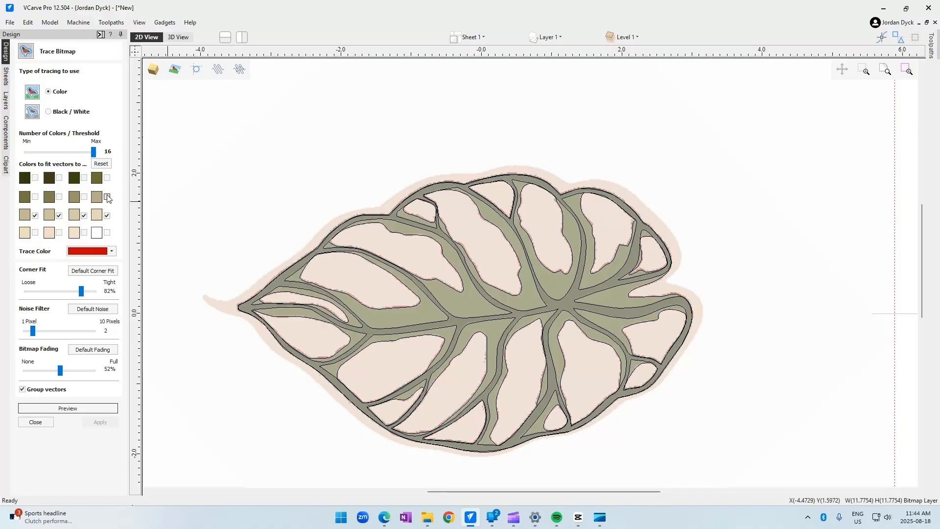
left_click(84, 232)
left_click(59, 232)
left_click(35, 232)
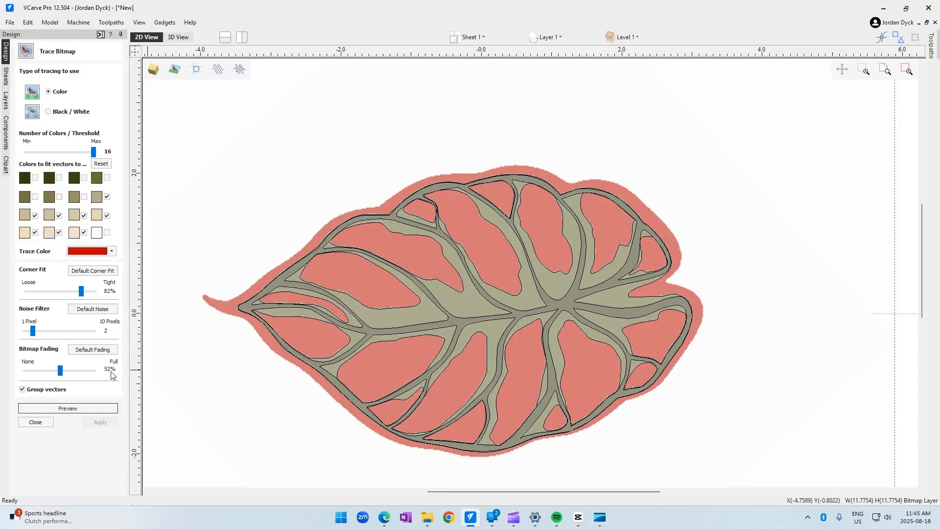
left_click(67, 408)
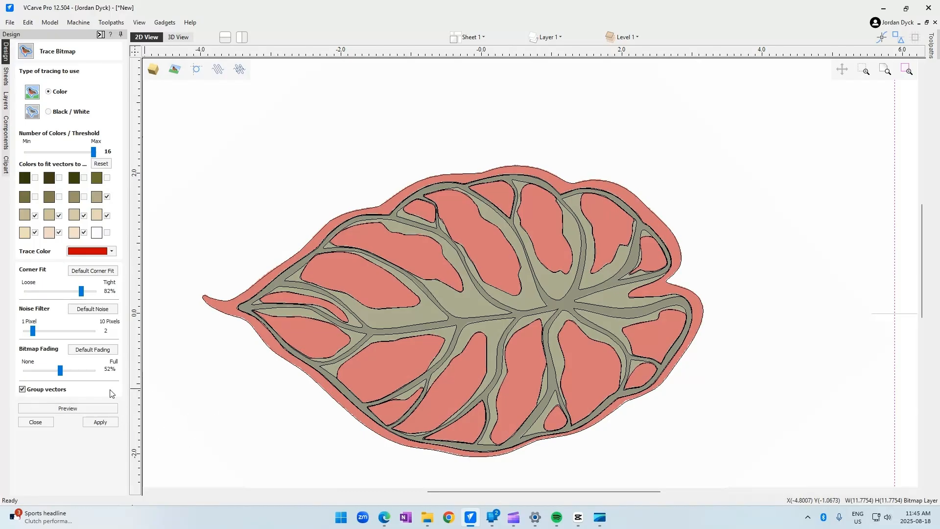
left_click(101, 423)
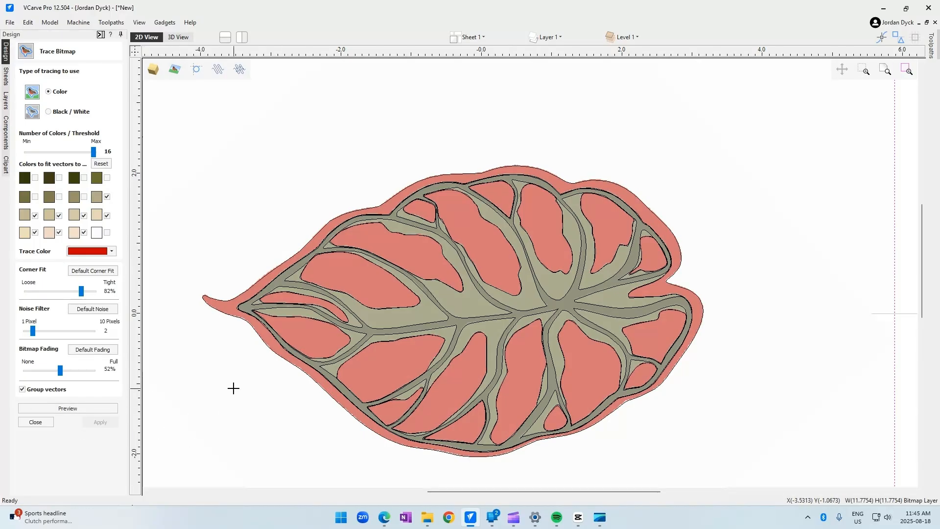
Step: Finish the bitmap tracing and delete the source leaf image, keeping only the traced vectors
left_click(35, 421)
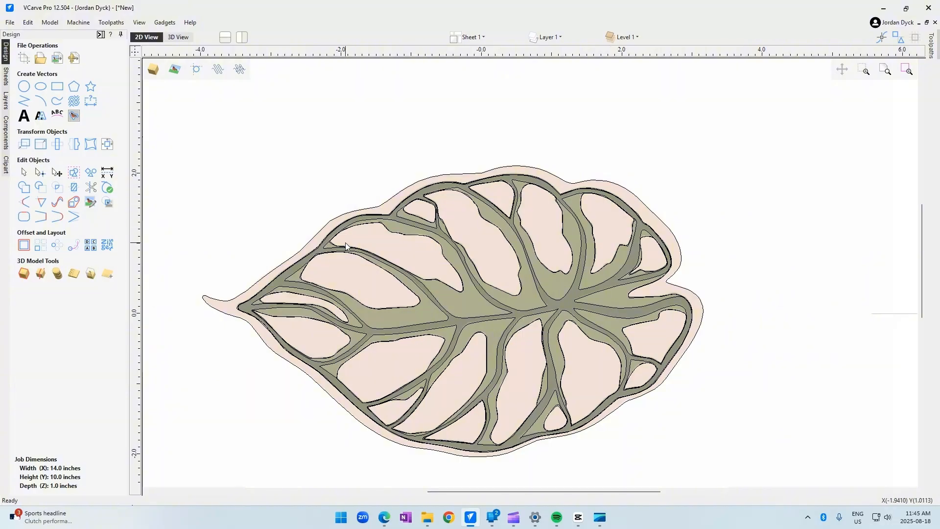
scroll(346, 243, "up", 5)
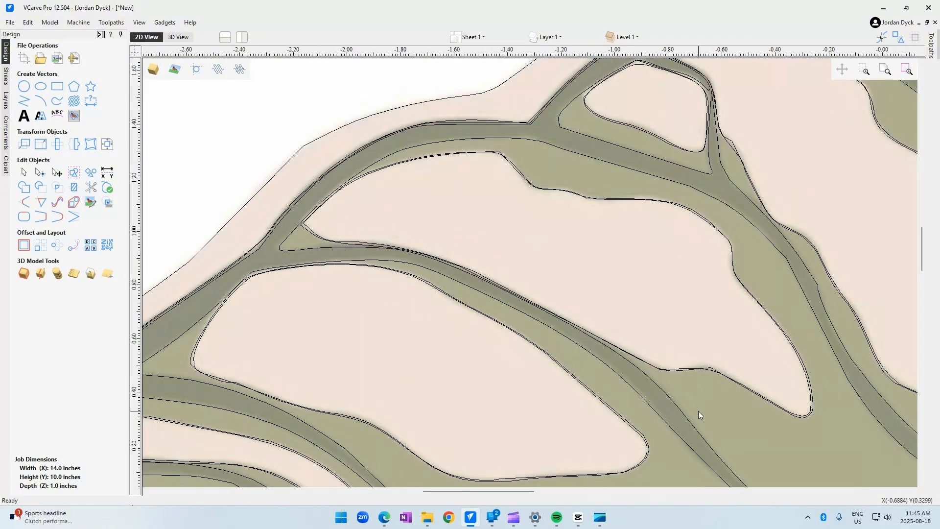
scroll(720, 249, "down", 6)
scroll(862, 357, "down", 2)
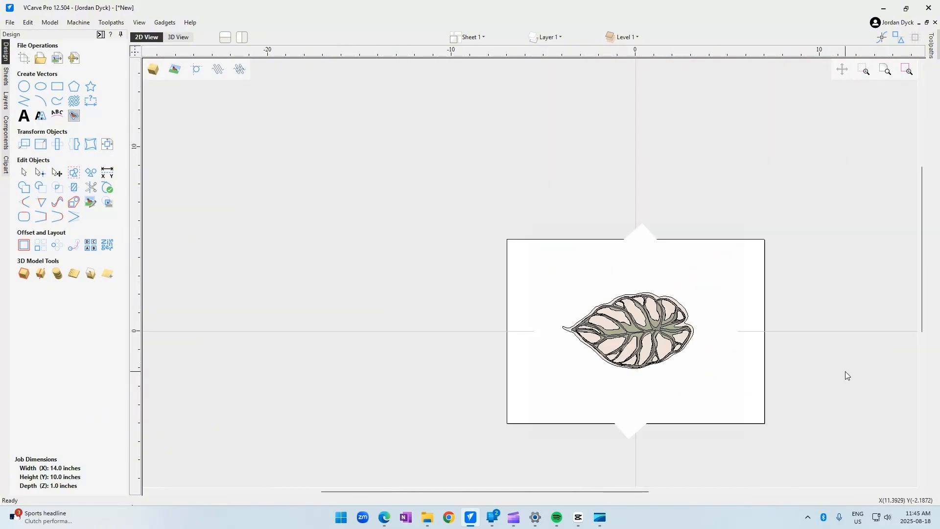
scroll(701, 367, "up", 3)
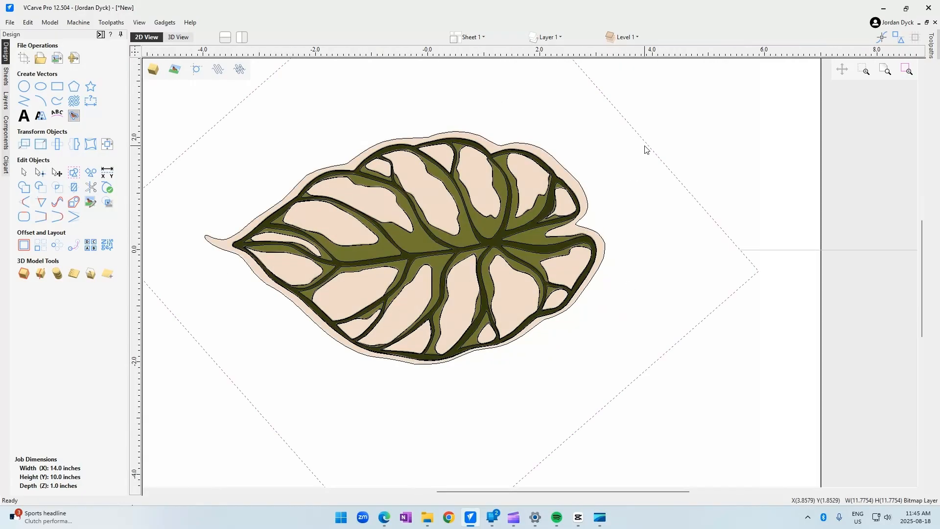
key("Delete")
Step: Delete the traced vector group of the leaf's beige areas and outer border
scroll(390, 304, "up", 2)
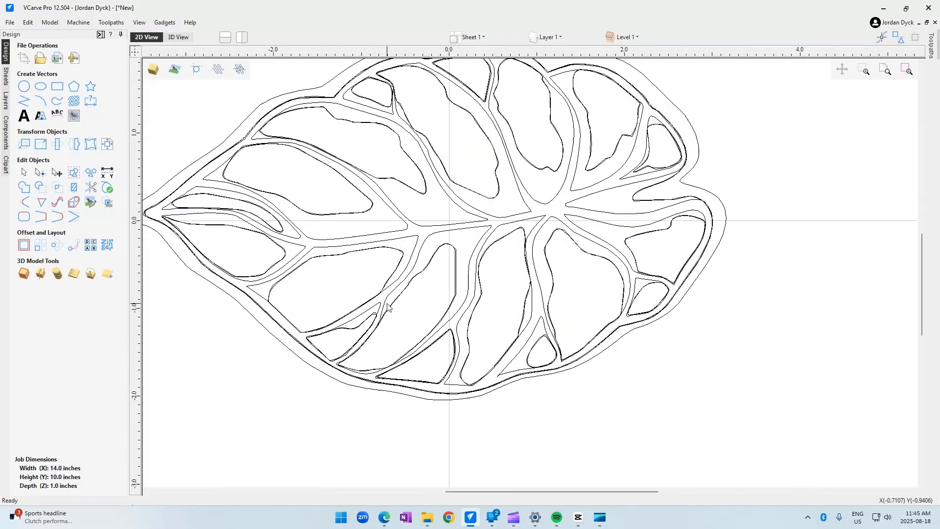
scroll(503, 101, "up", 1)
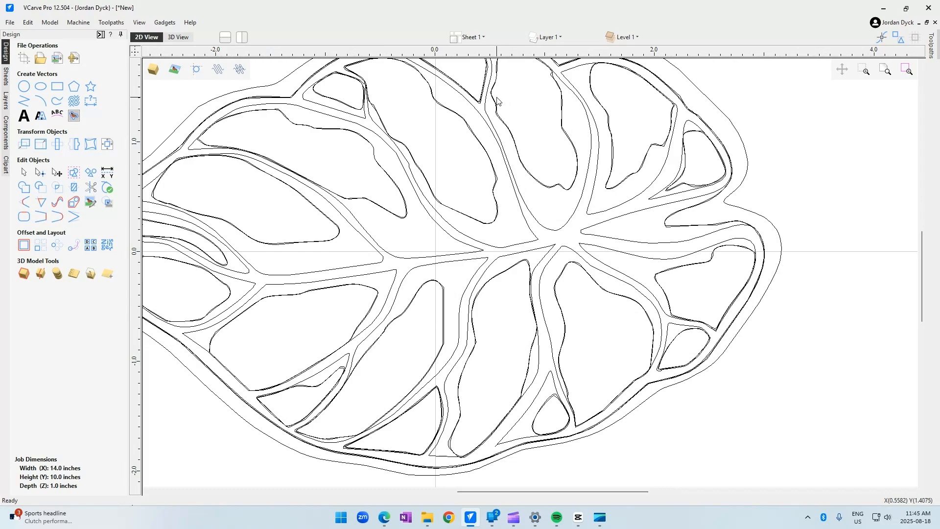
scroll(331, 132, "up", 1)
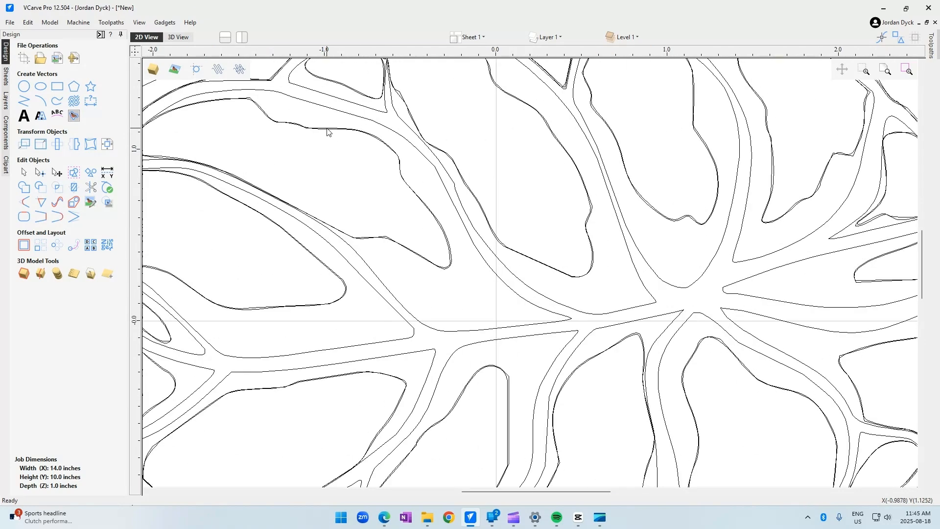
scroll(398, 173, "down", 2)
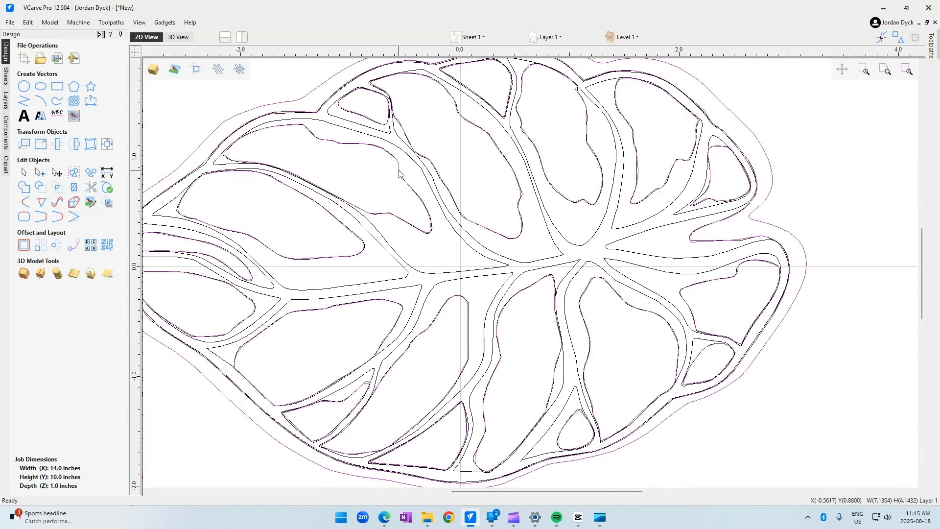
key("Delete")
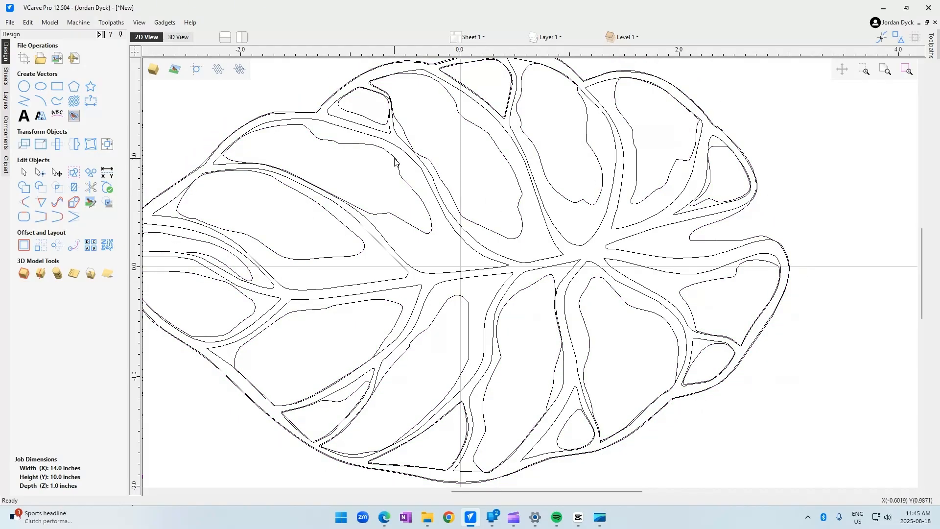
Step: Select all remaining leaf vectors and ungroup them into individual outlines
left_click(735, 147)
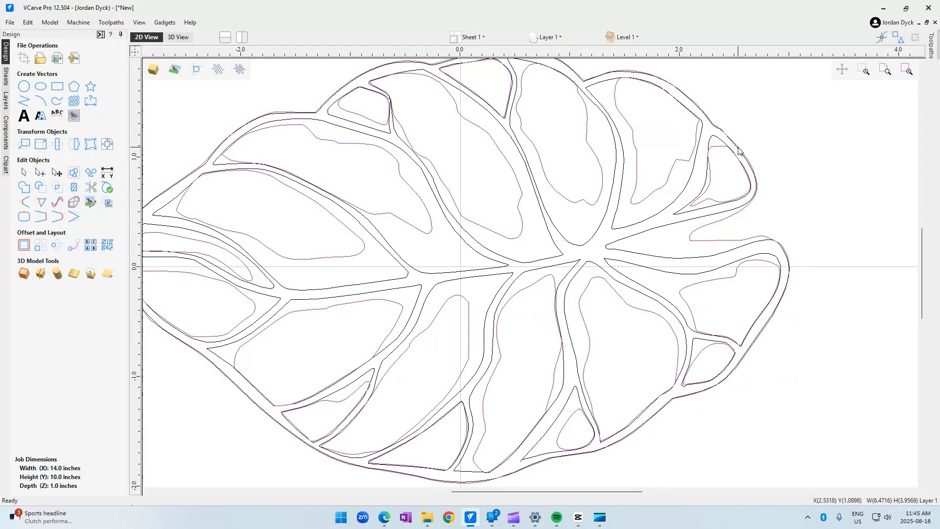
left_click(824, 152)
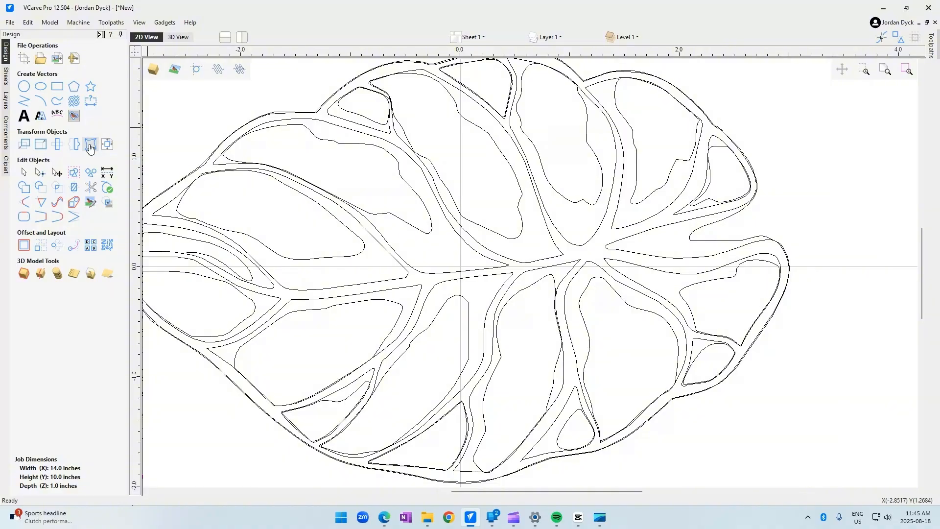
scroll(290, 99, "down", 5)
key("ctrl+a")
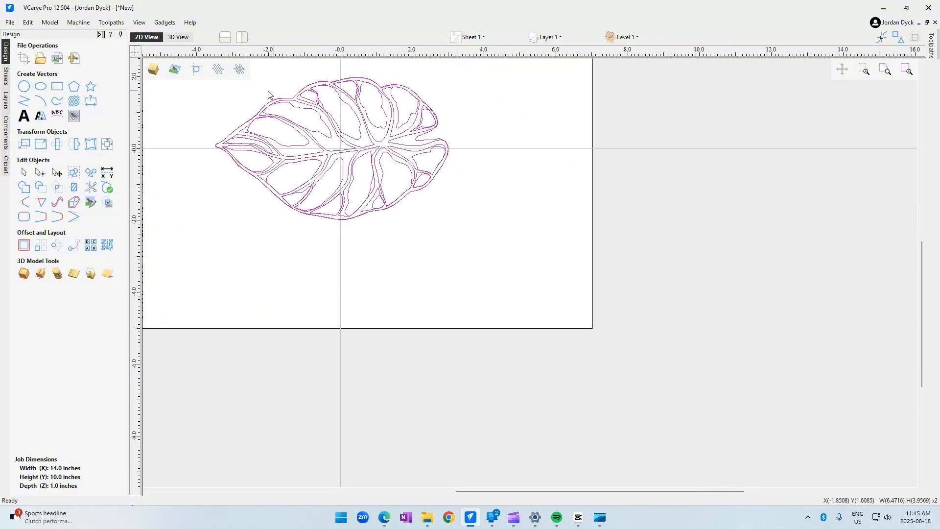
left_click(91, 174)
scroll(430, 110, "up", 3)
scroll(403, 89, "down", 3)
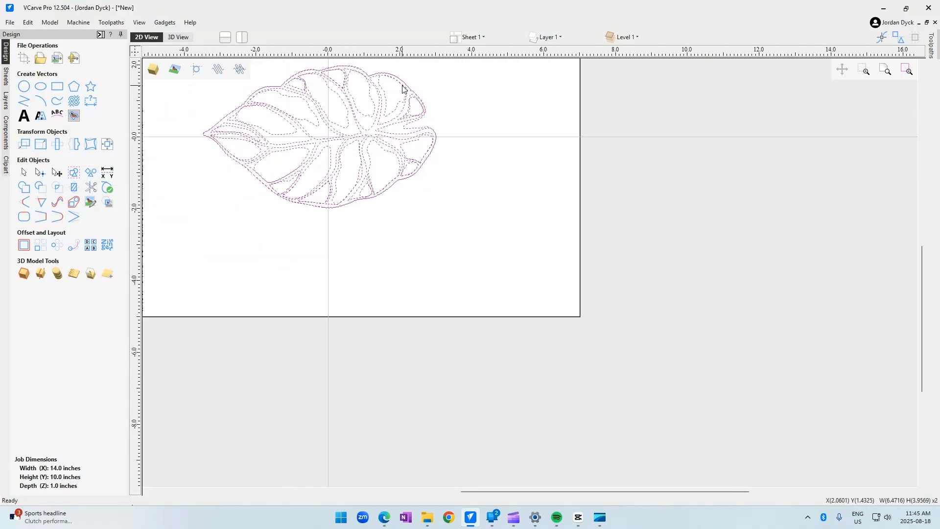
left_click(370, 69)
Step: Examine the ungrouped leaf vectors, checking the outer outline and a green area between the veins as separate shapes
scroll(291, 69, "up", 6)
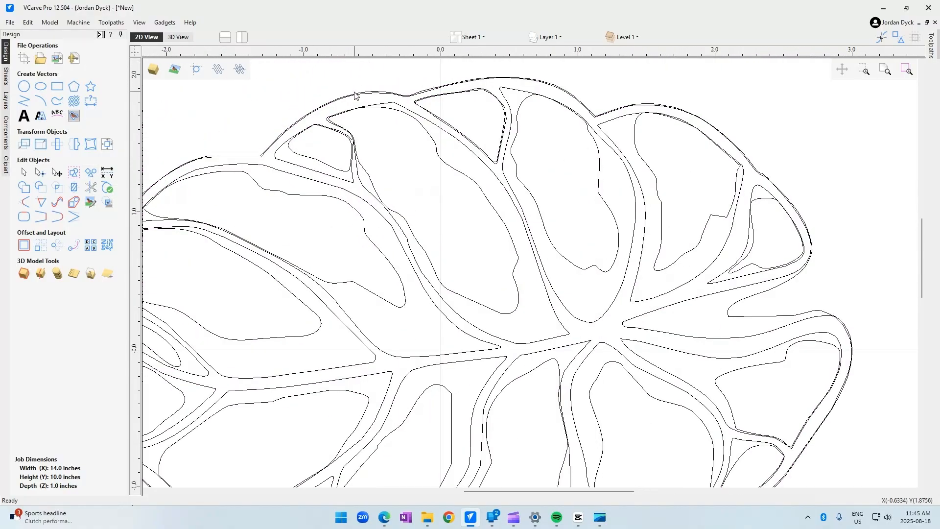
scroll(385, 96, "down", 2)
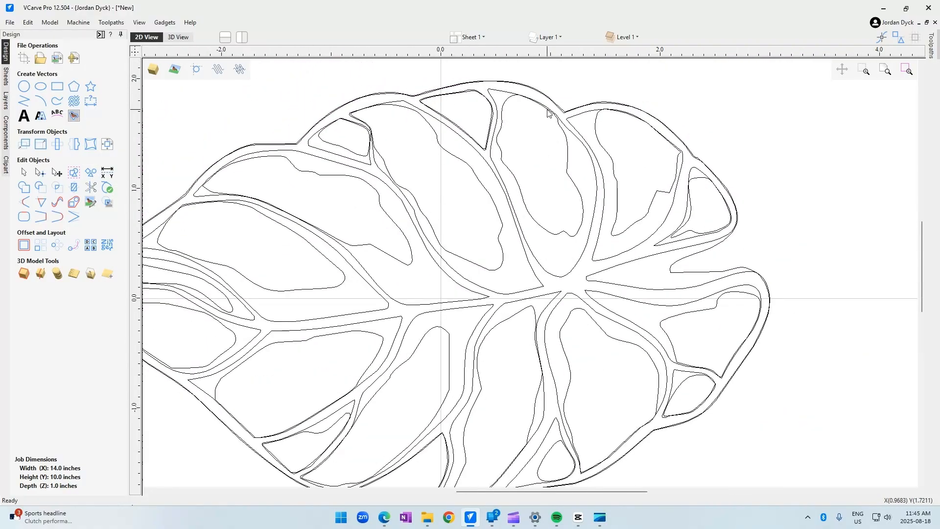
left_click(699, 160)
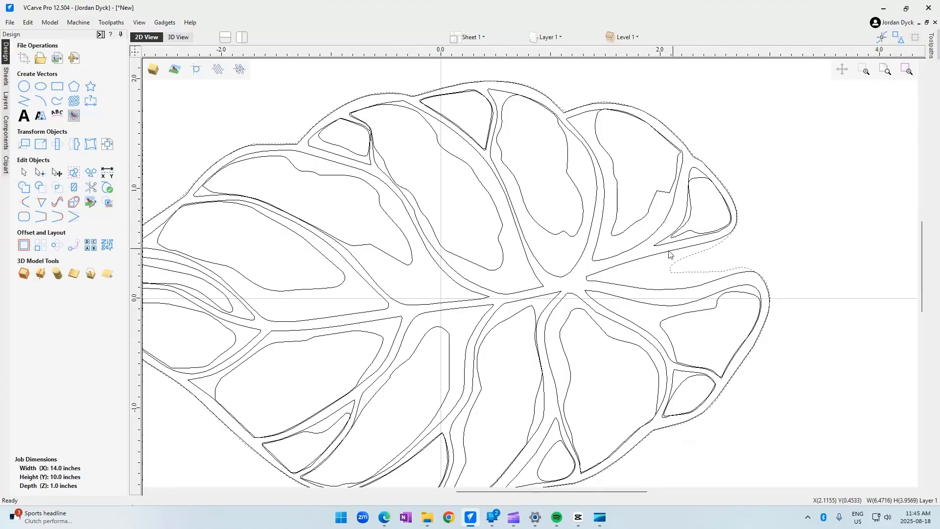
left_click(650, 283)
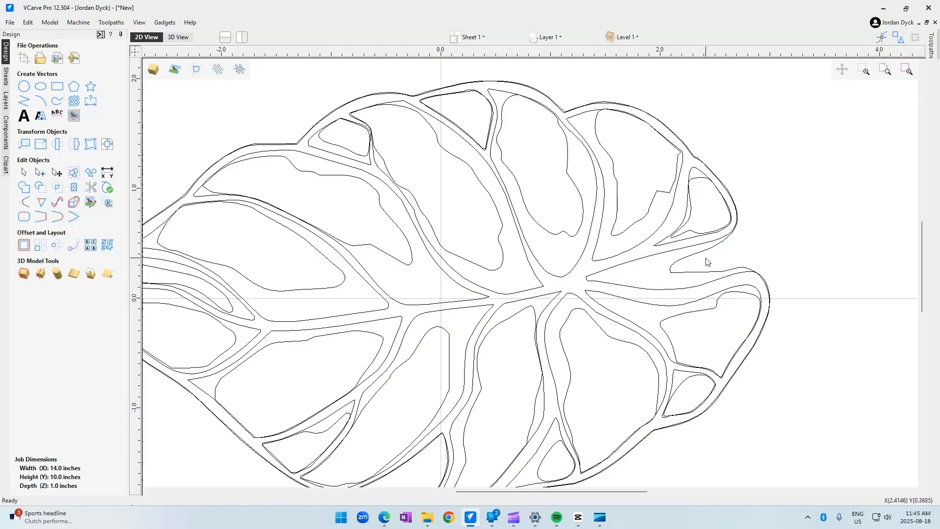
scroll(415, 368, "down", 2)
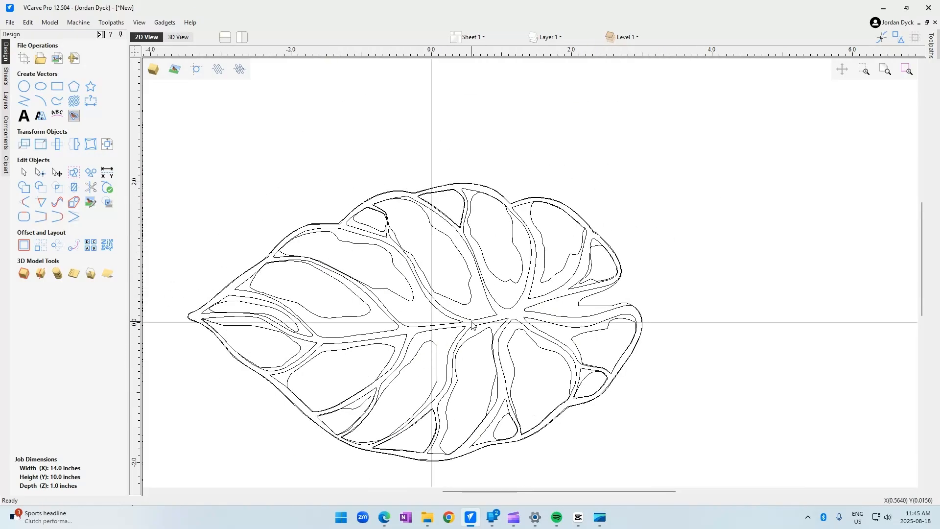
left_click(501, 325)
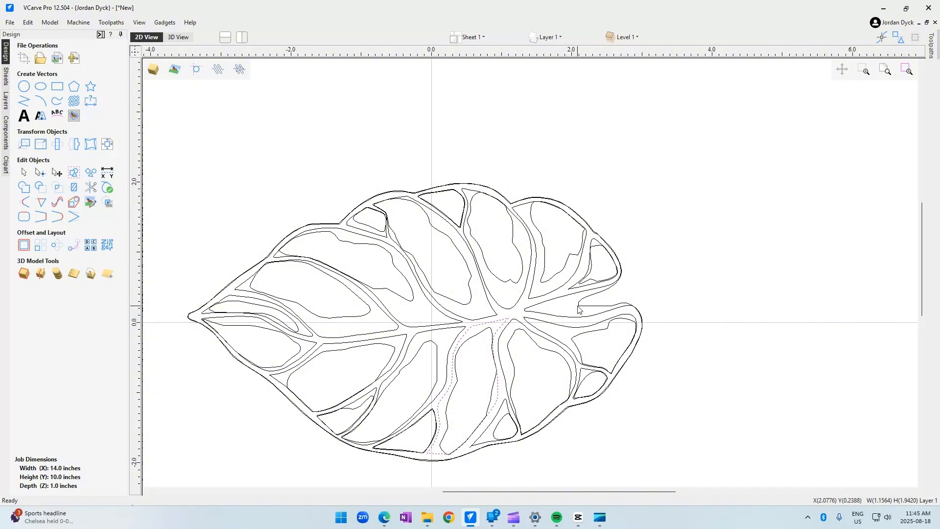
left_click(733, 217)
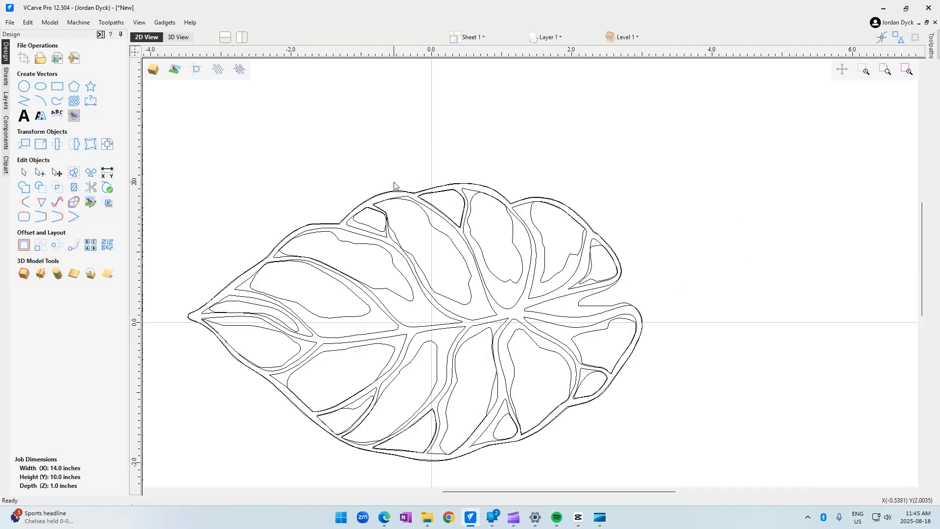
scroll(378, 213, "up", 2)
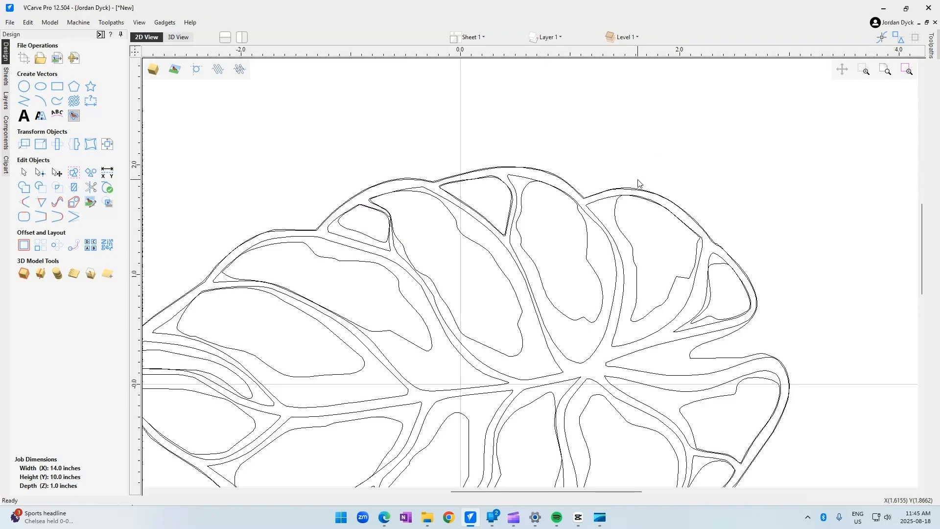
scroll(638, 183, "down", 2)
Step: Select the inner outlines of the large pale areas along the leaf's upper half and around its wide end
left_click(492, 265)
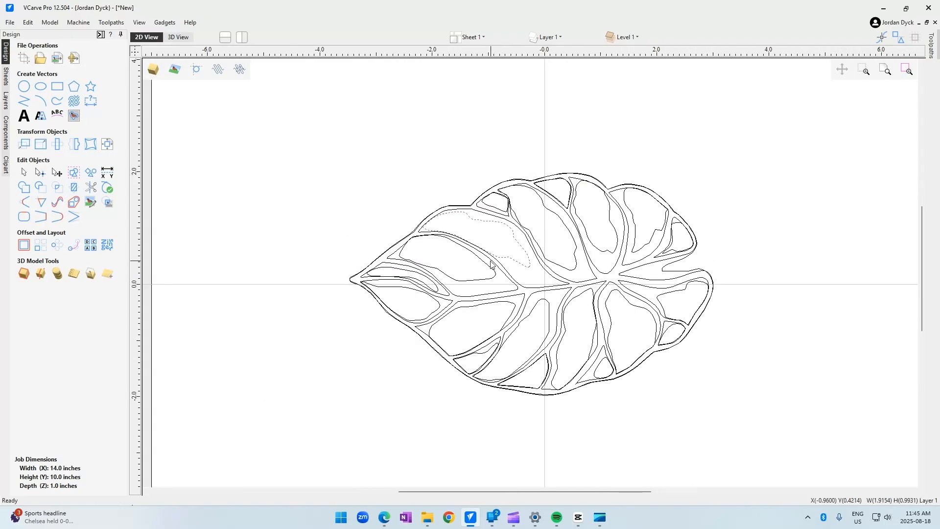
left_click(492, 271, "shift")
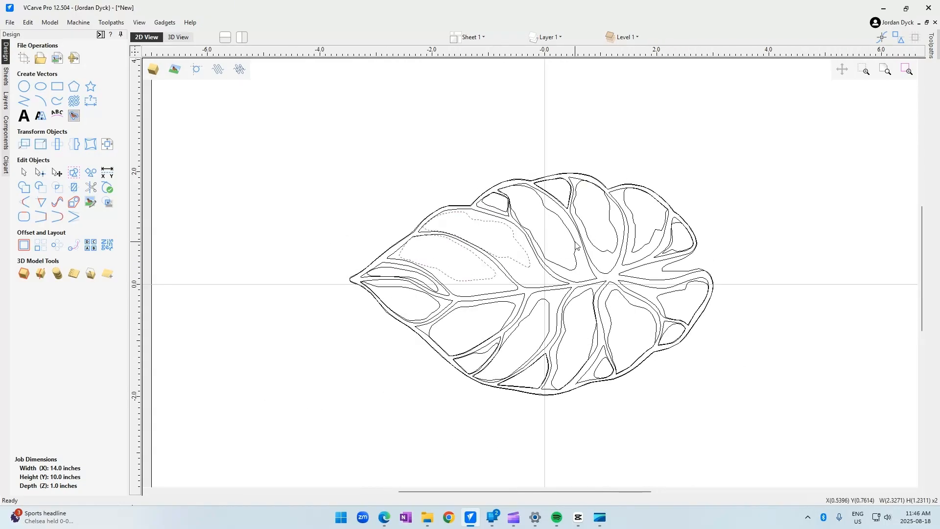
left_click(577, 246, "shift")
left_click(603, 251, "shift")
left_click(635, 234, "shift")
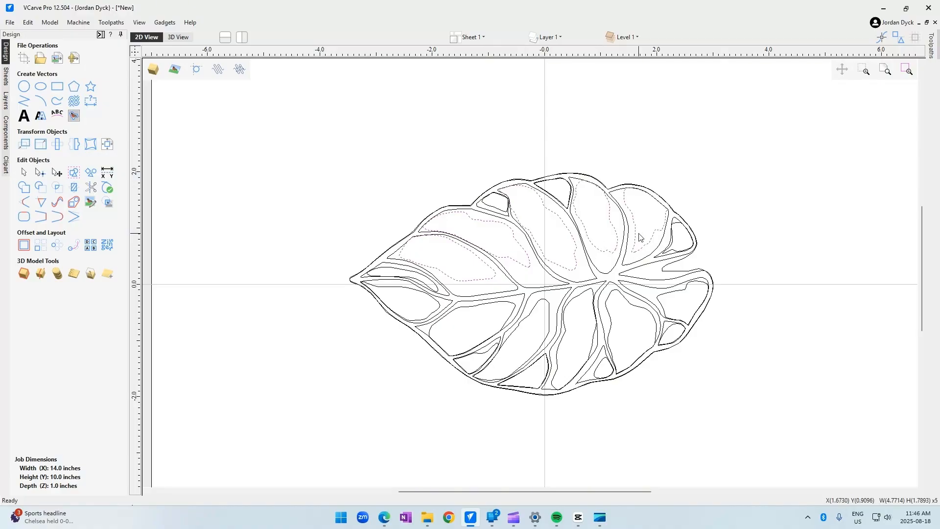
left_click(673, 272, "shift")
left_click(672, 246, "shift")
left_click(673, 246, "shift")
left_click(690, 289, "shift")
left_click(631, 308, "shift")
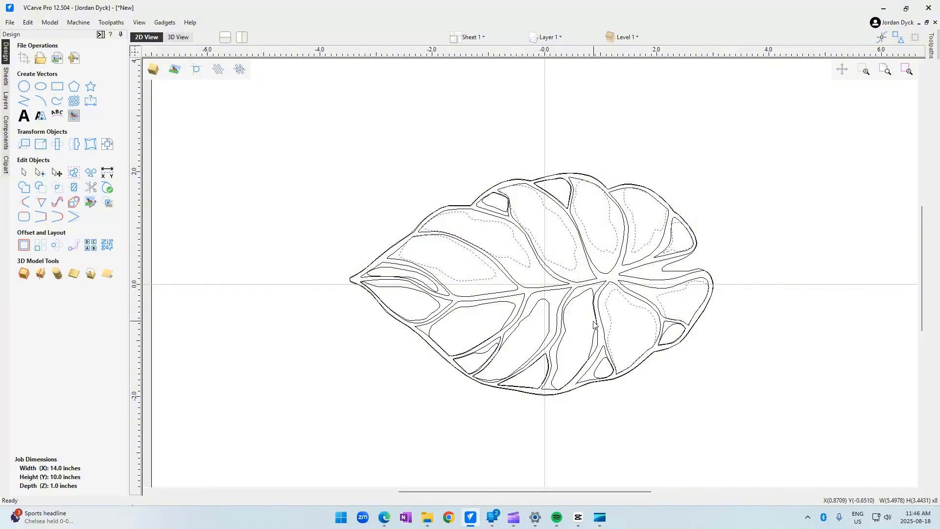
Step: Add the inner outlines of the pale areas in the leaf's lower half and near its pointed tip to the selection
left_click(587, 306, "shift")
left_click(606, 364, "shift")
left_click(672, 334, "shift")
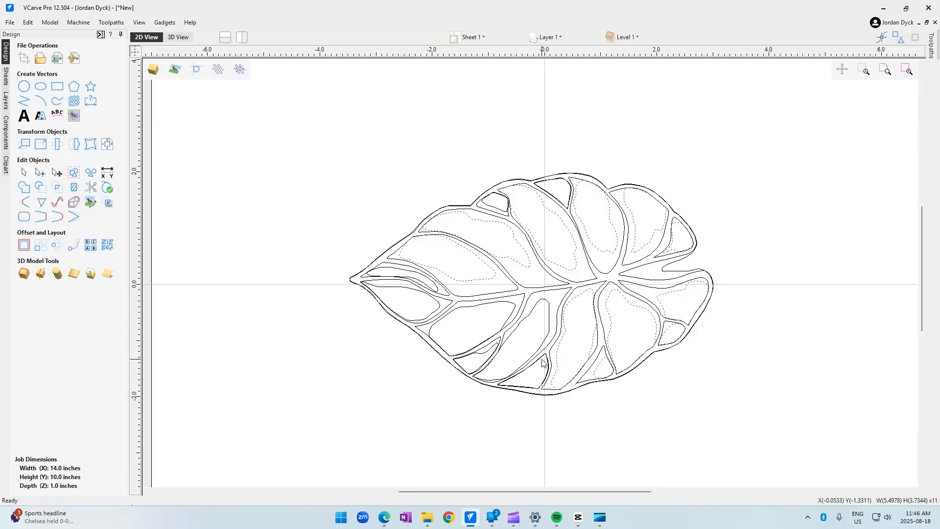
left_click(524, 326, "shift")
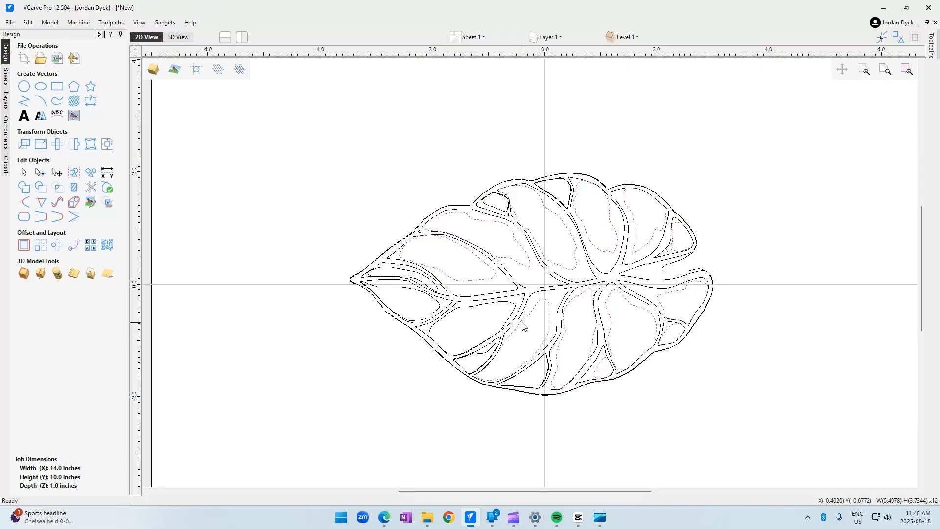
left_click(492, 352, "shift")
left_click(489, 310, "shift")
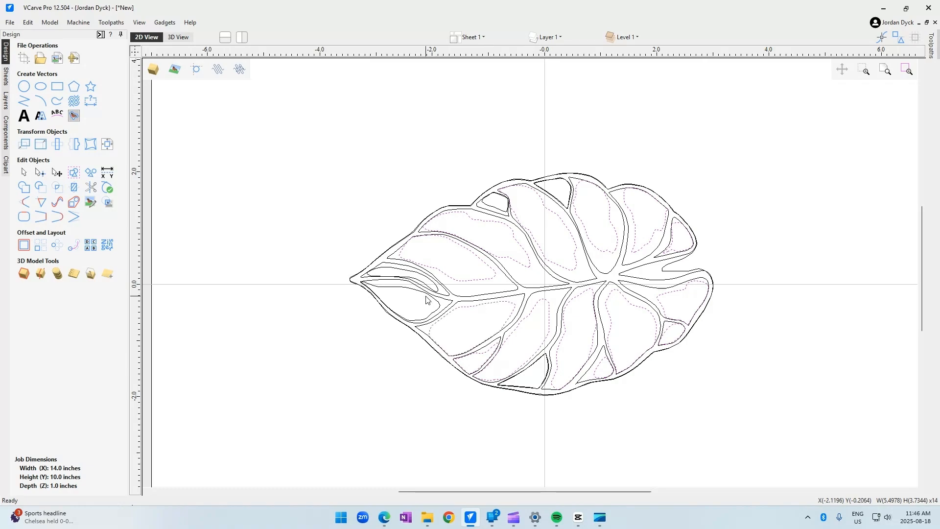
left_click(429, 299, "shift")
left_click(418, 278, "shift")
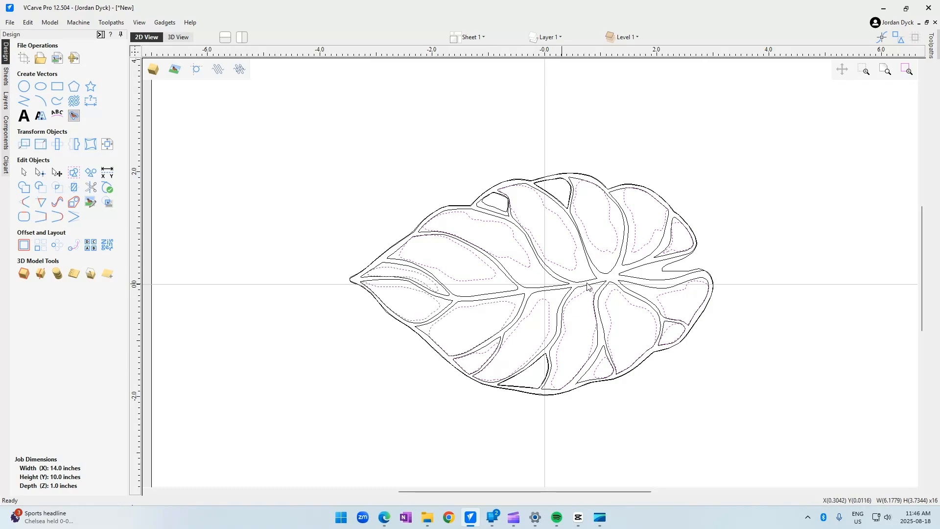
Step: Add the inner outlines of the remaining small triangular areas along the leaf's upper and lower edges to the selection
left_click(496, 209, "shift")
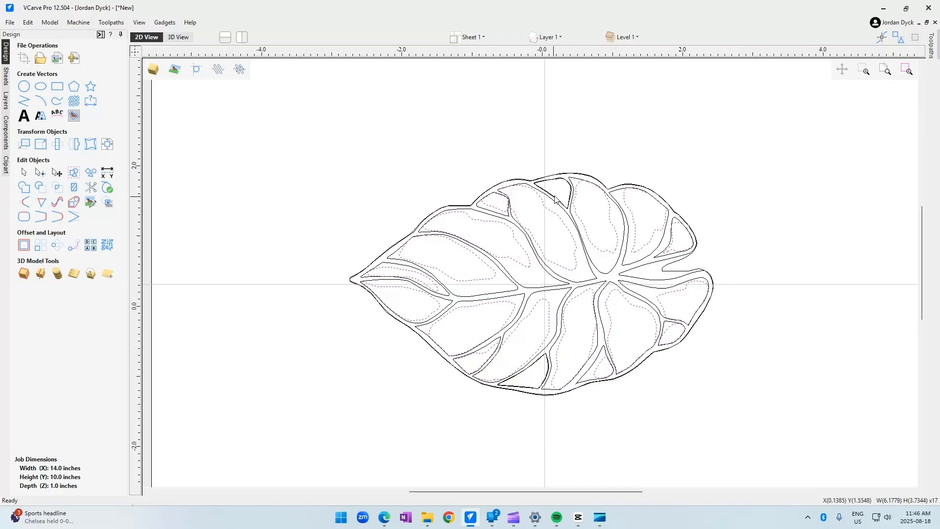
scroll(561, 206, "up", 3)
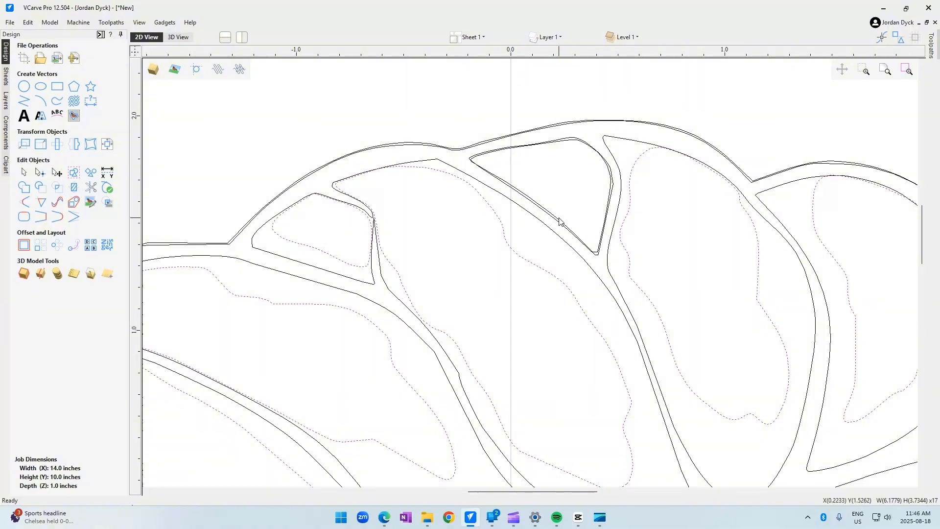
left_click(560, 221, "shift")
scroll(590, 234, "down", 3)
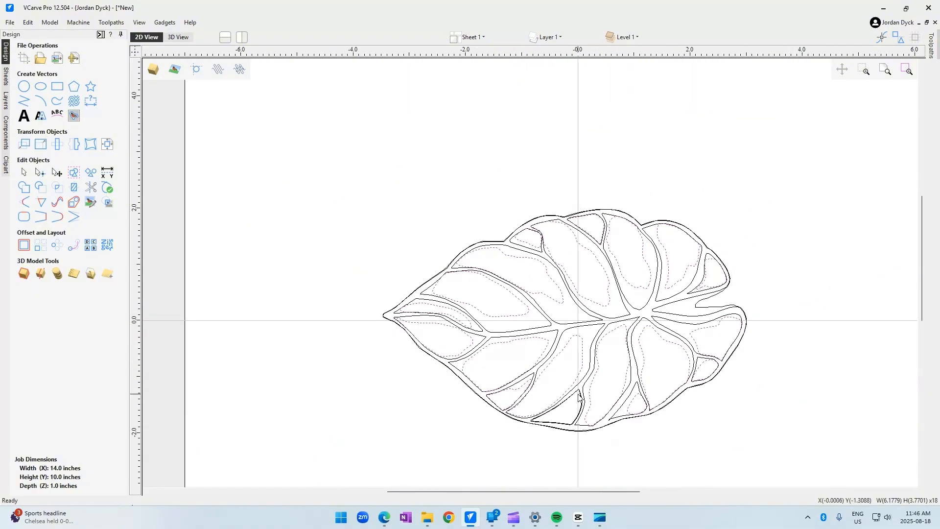
scroll(578, 397, "up", 2)
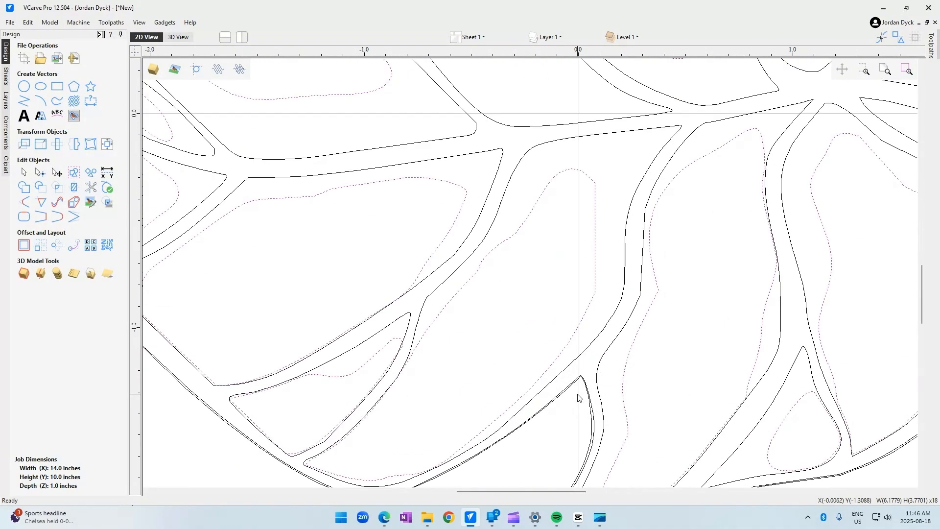
left_click(673, 281, "shift")
scroll(684, 292, "down", 2)
scroll(814, 172, "down", 2)
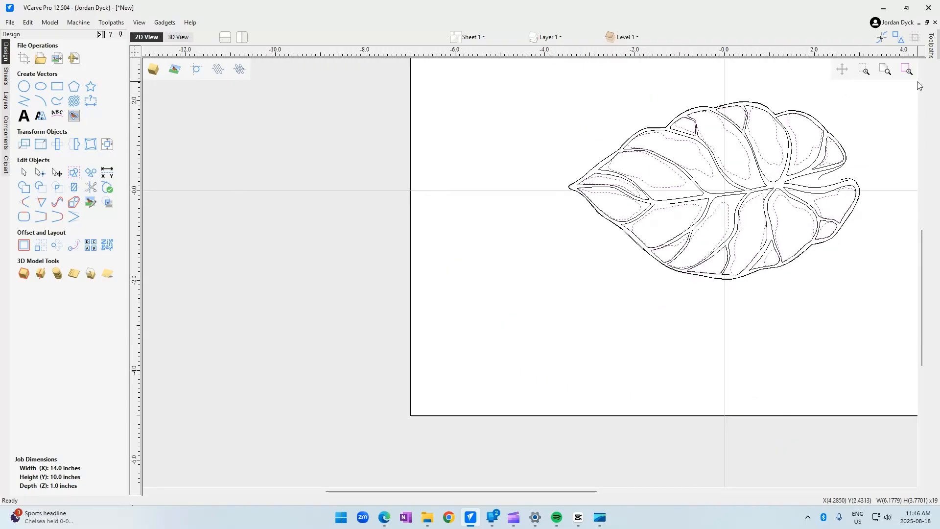
mouse_move(932, 49)
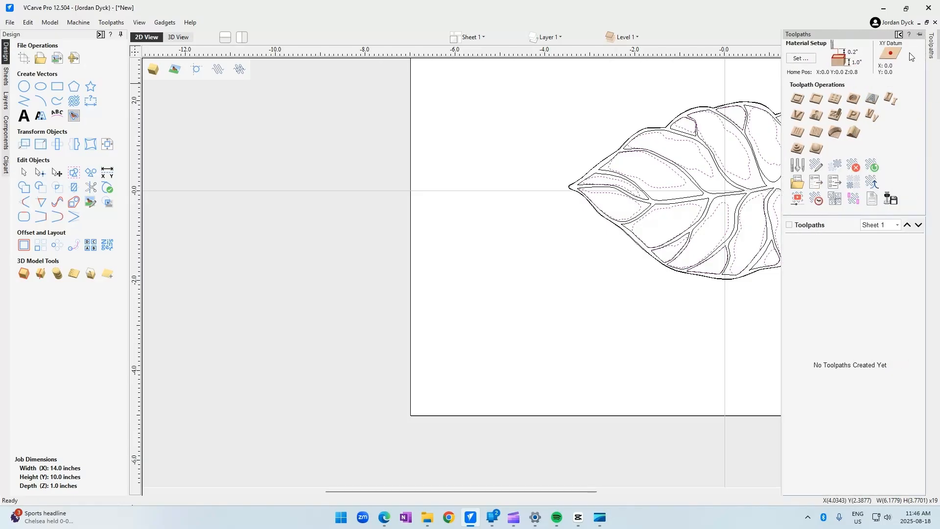
Step: Keep the toolpath operations docked open and start a pocket toolpath for the selected inner outlines with a 0.375 inch cut depth
left_click(920, 33)
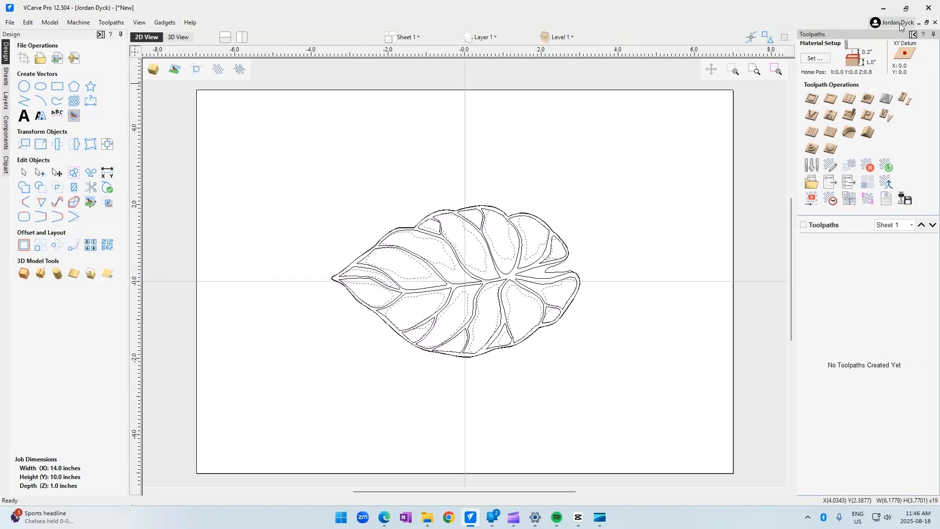
left_click(821, 97)
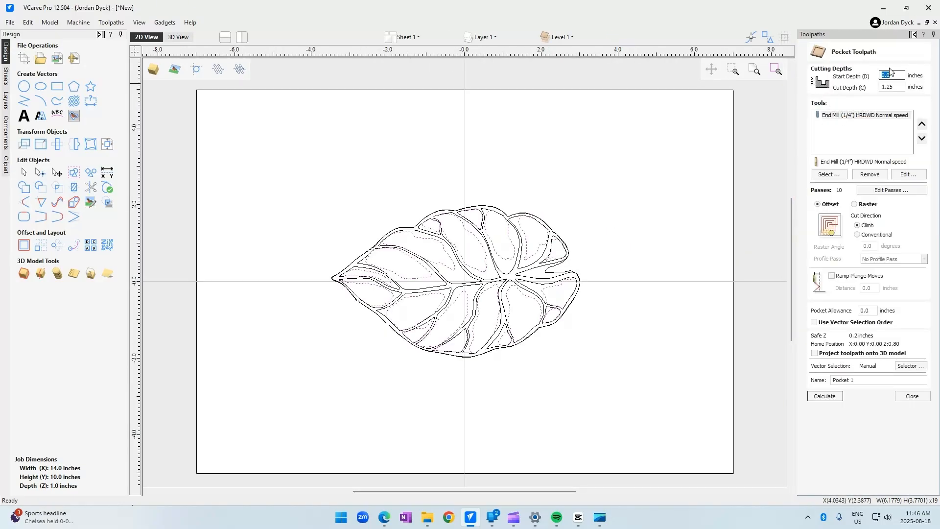
key("Tab")
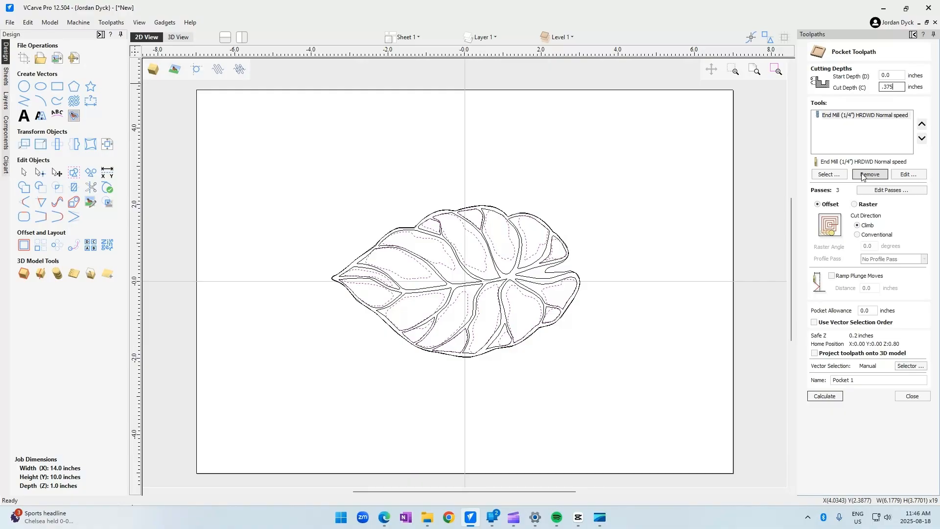
Step: Replace the pocket's 1/4" end mill with End Mill (1/8") from the tool database and calculate the toolpath
left_click(835, 174)
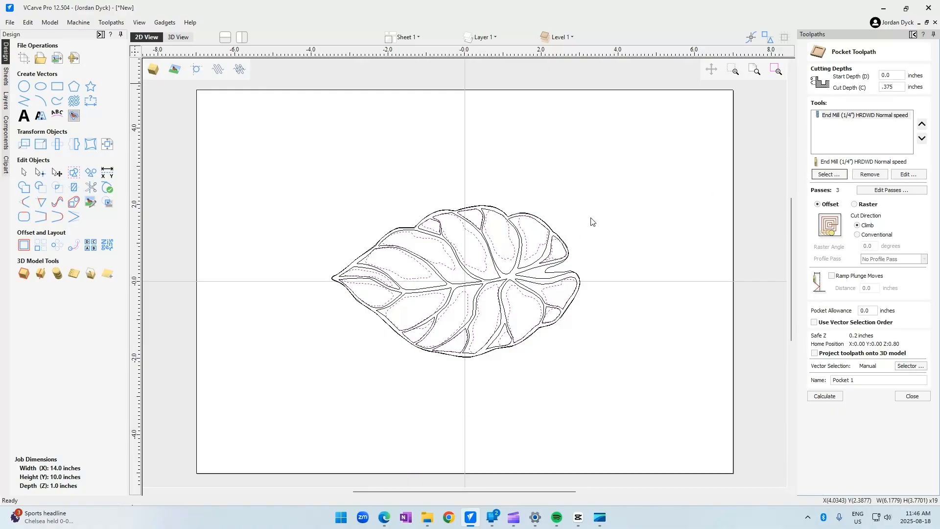
left_click(338, 164)
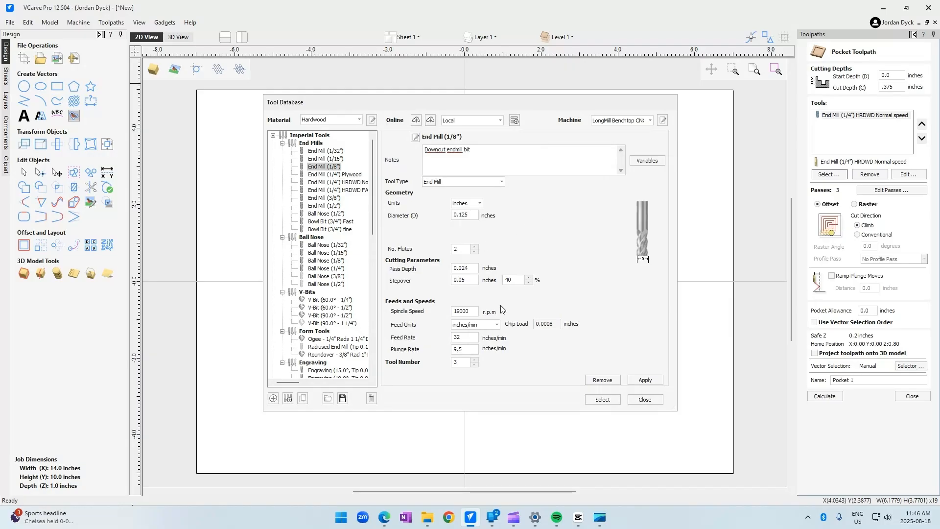
left_click(609, 402)
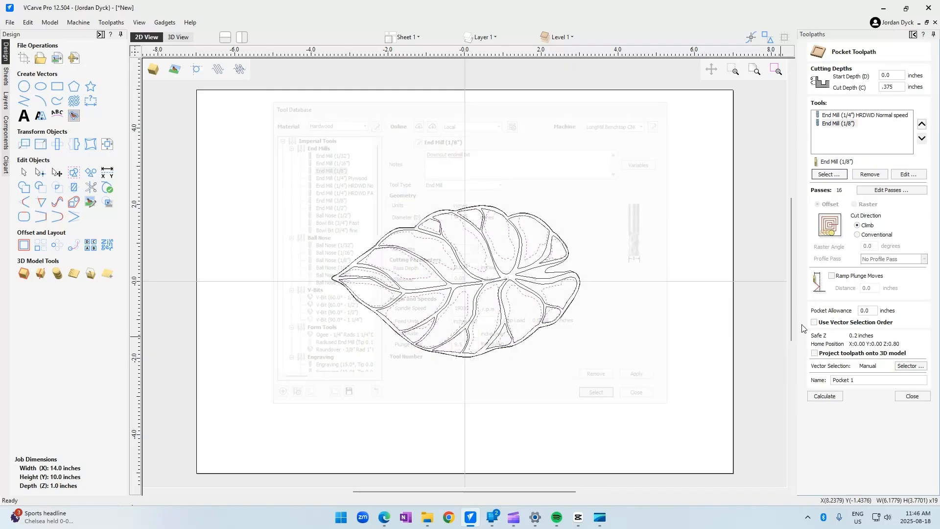
left_click(866, 116)
left_click(871, 174)
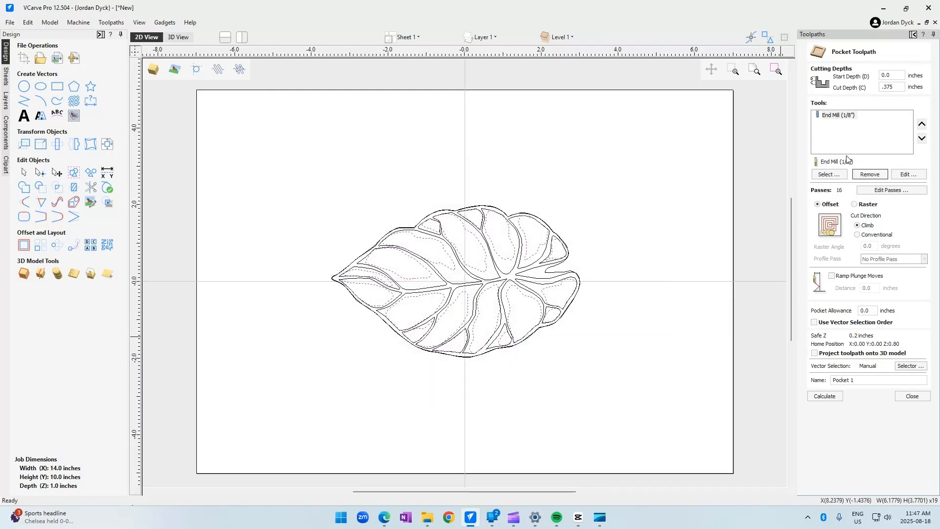
left_click(827, 398)
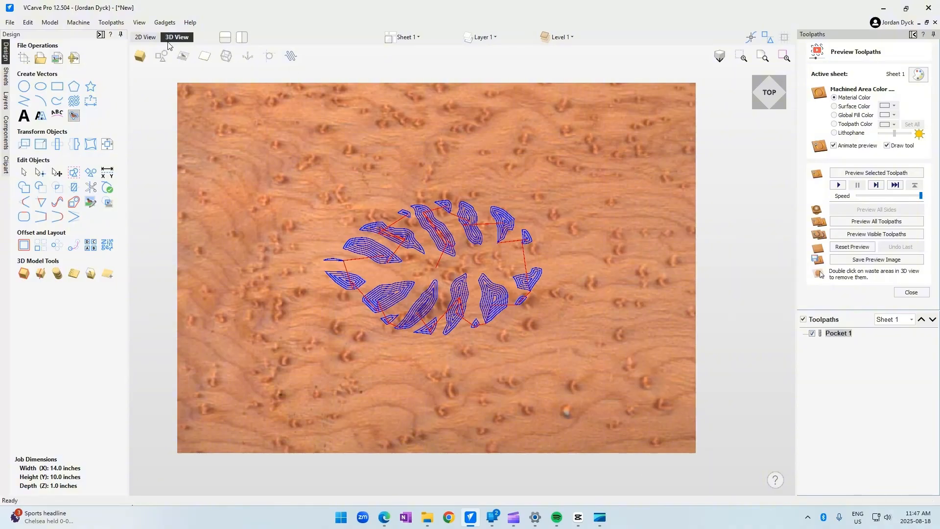
Step: Draw a rectangle about 19.25 x 14.5 inches in the 2D view, surrounding the whole job material
key("F2")
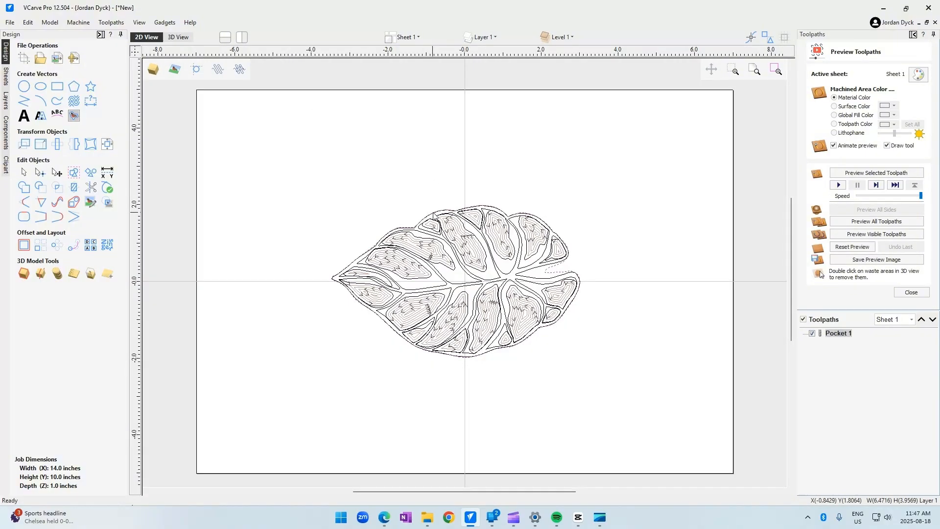
scroll(616, 271, "up", 3)
scroll(462, 205, "down", 4)
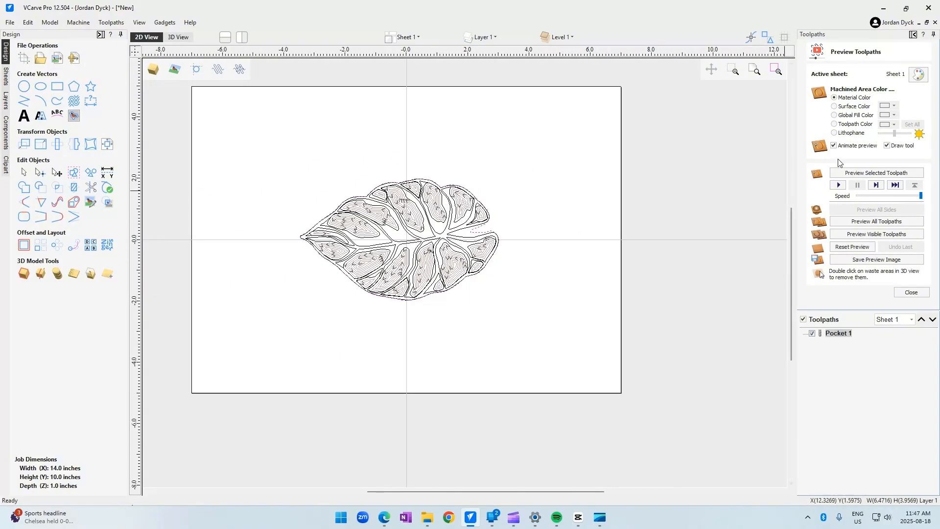
scroll(524, 269, "down", 2)
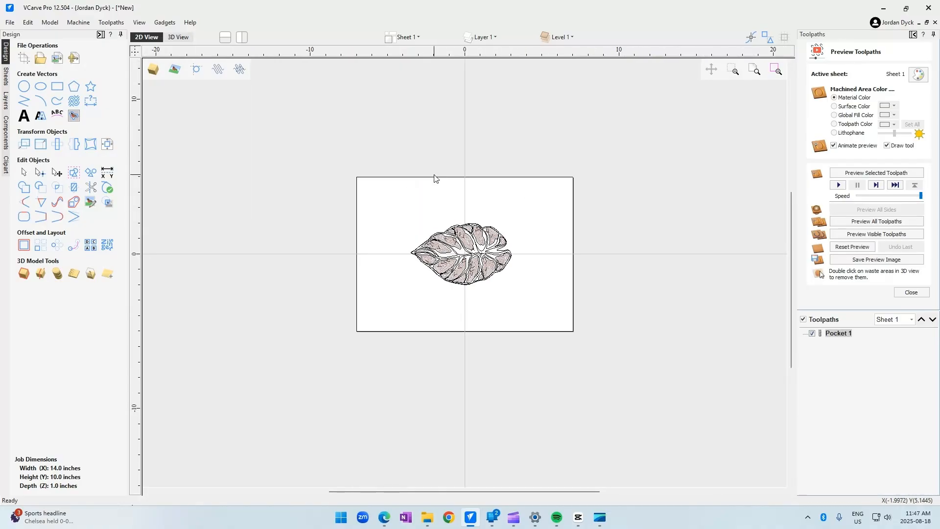
left_click(57, 87)
left_click_drag(325, 144, 622, 369)
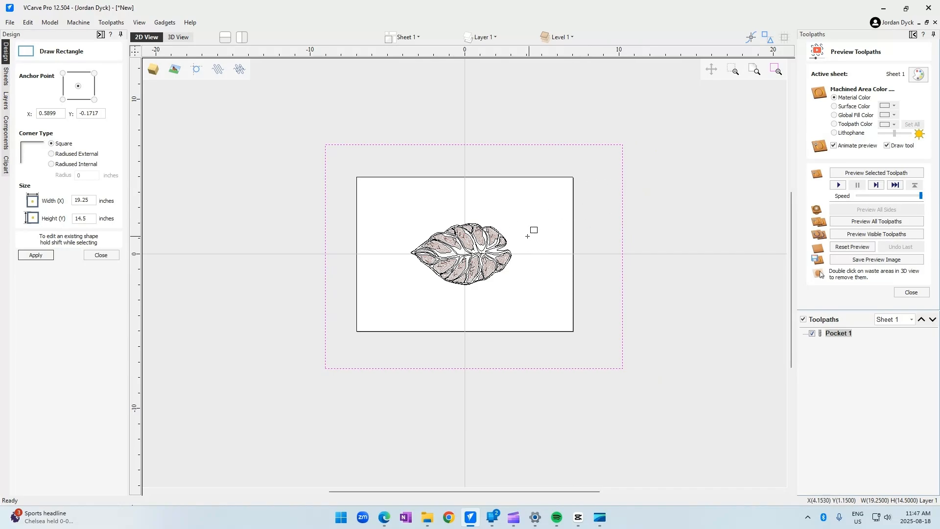
scroll(530, 231, "up", 4)
key("Escape")
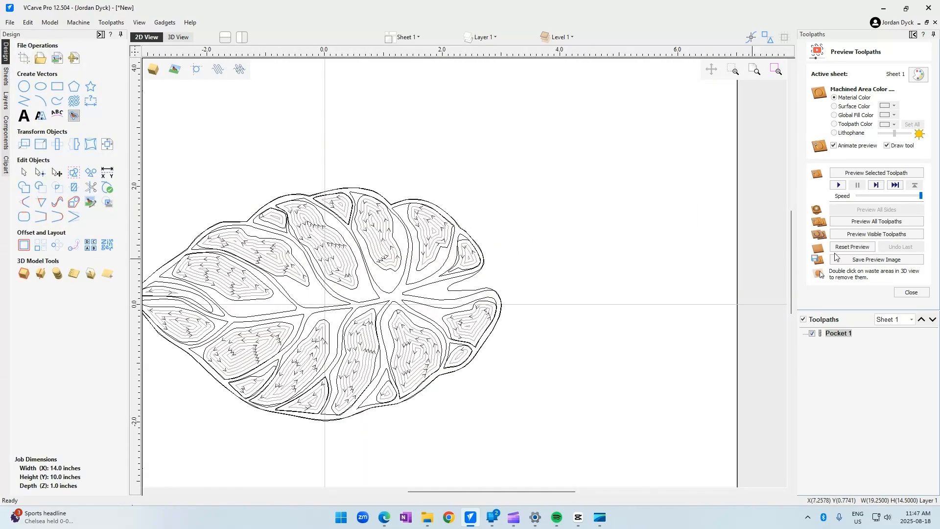
Step: Start a pocket toolpath between the rectangle and the leaf's outer outline, adding End Mill (1/4") HRDWD Normal speed ahead of the 1/8" end mill
scroll(768, 258, "down", 3)
scroll(647, 227, "up", 6)
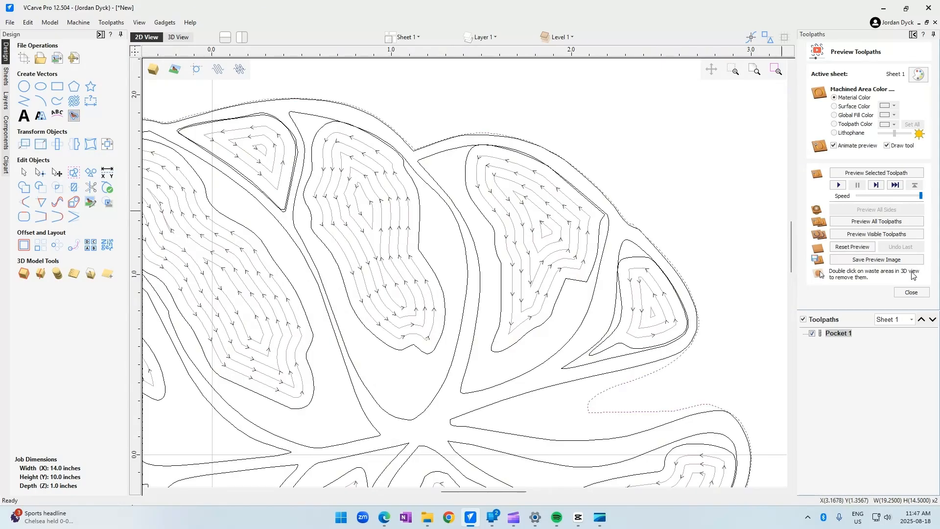
left_click(912, 292)
left_click(830, 98)
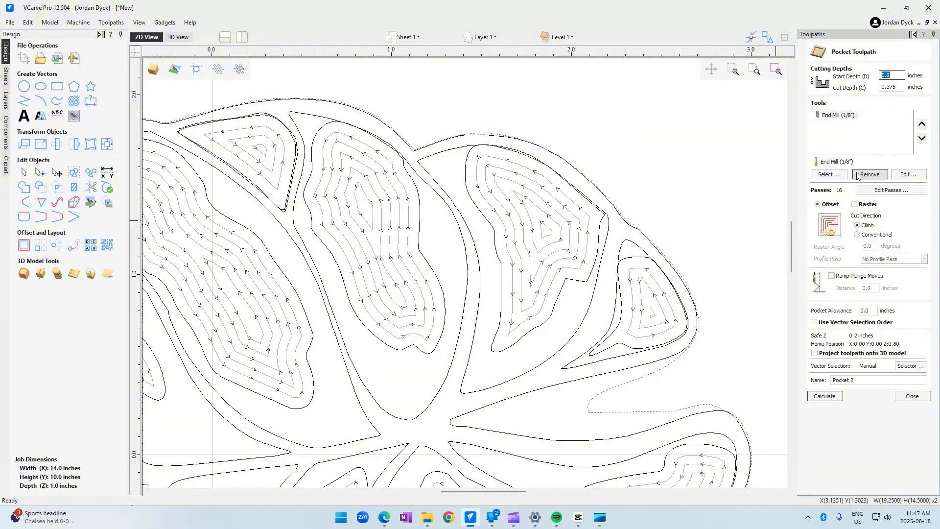
left_click(841, 176)
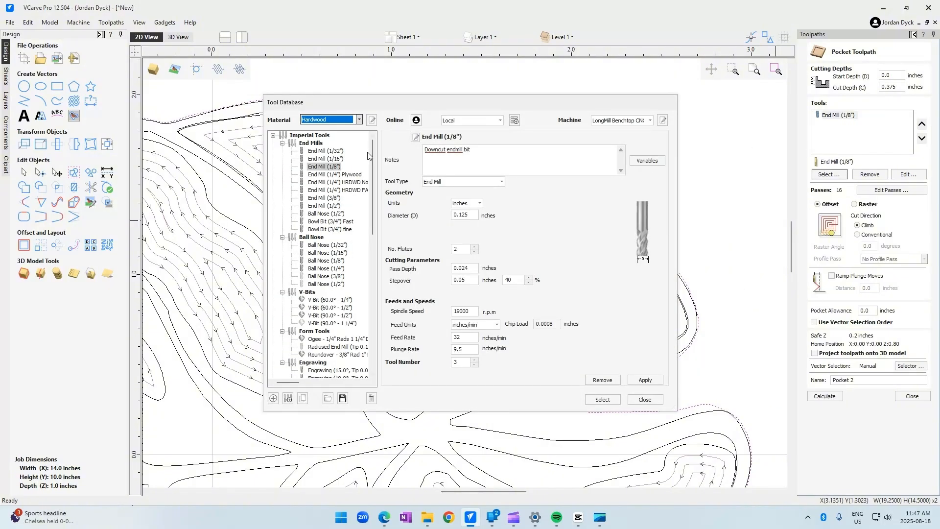
left_click(338, 182)
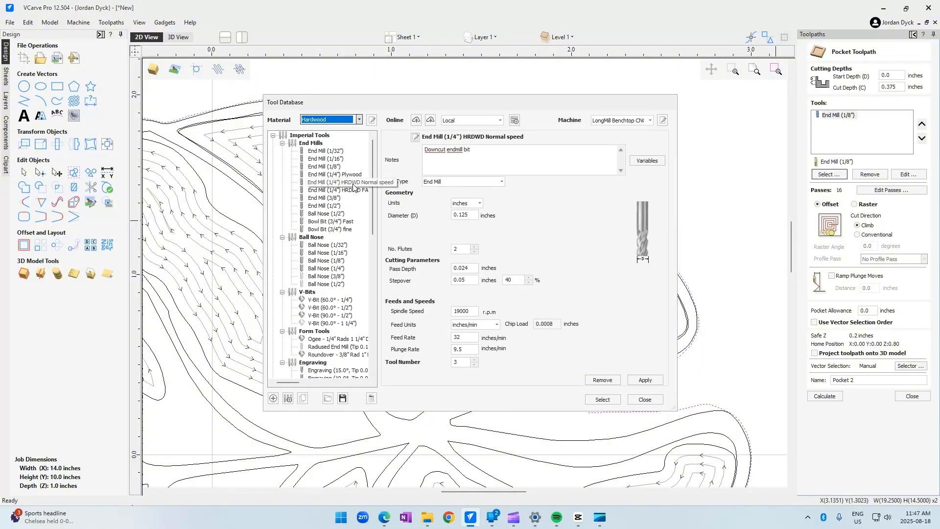
left_click(603, 399)
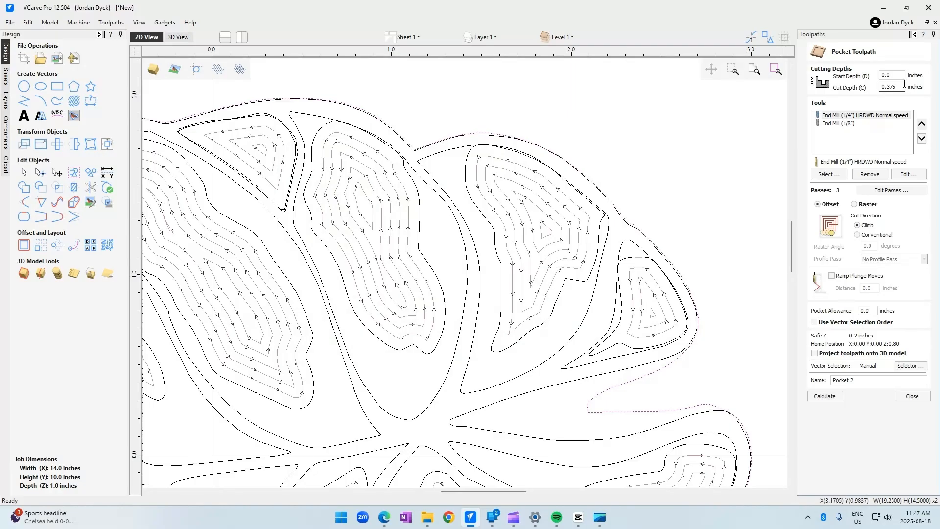
Step: Set the surrounding pocket's cut depth to 1 inch and calculate its toolpaths
left_click_drag(902, 87, 846, 85)
type("1")
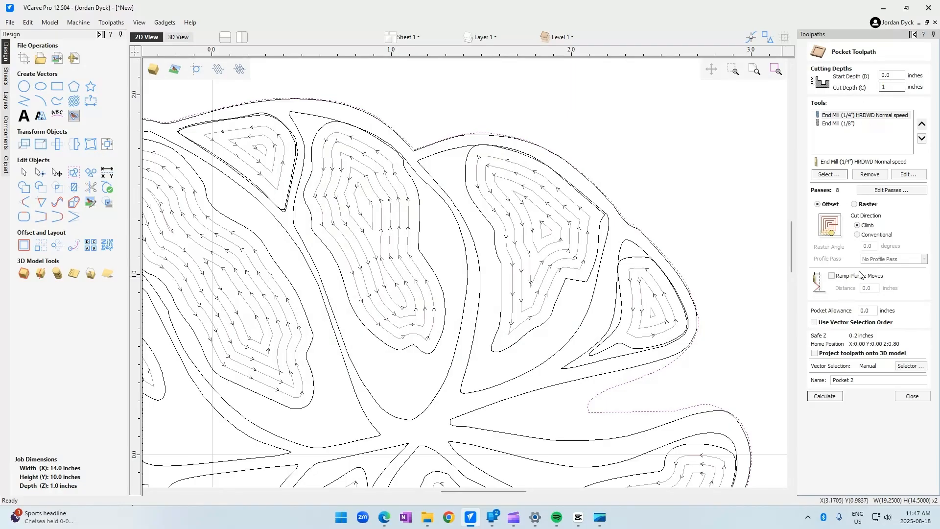
left_click(833, 397)
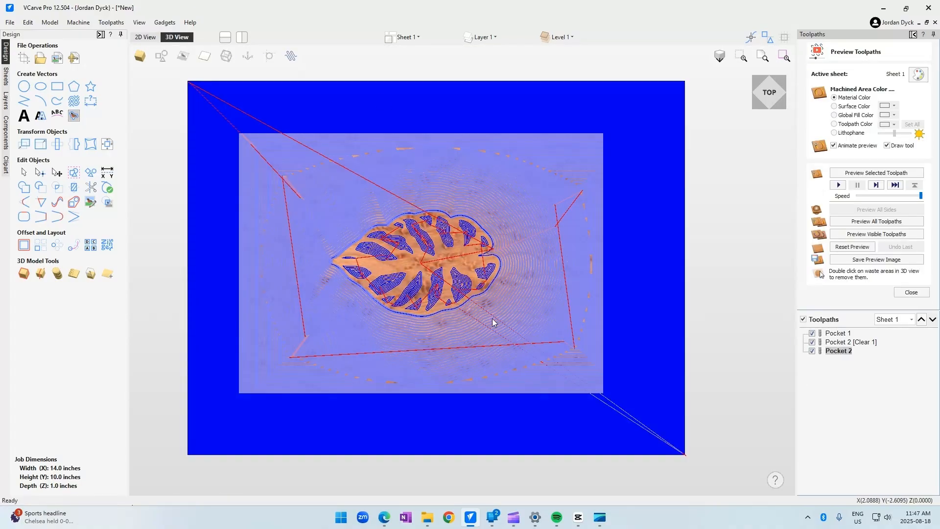
Step: Select the outer vein-side outlines around the pocketed areas along the leaf's upper half, from the centre to the pointed tip
left_click(146, 37)
scroll(518, 302, "down", 4)
scroll(518, 302, "down", 1)
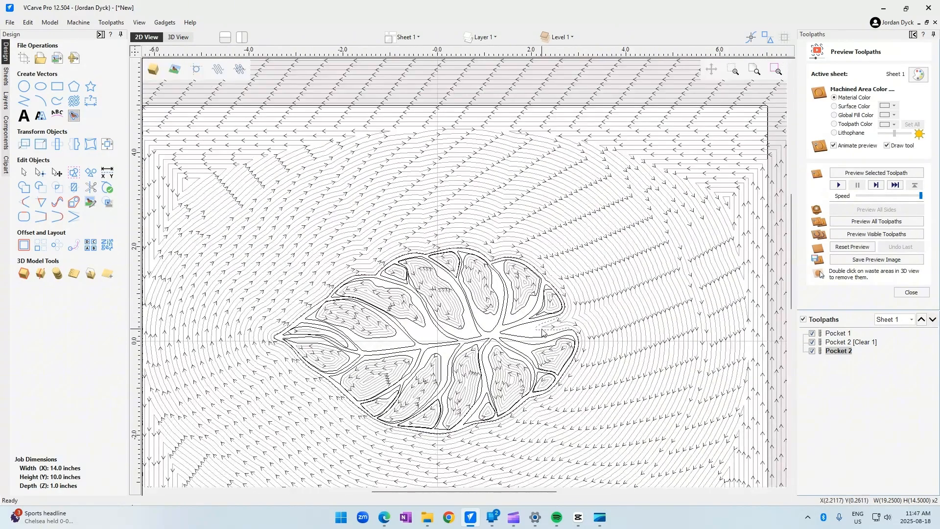
scroll(491, 317, "up", 2)
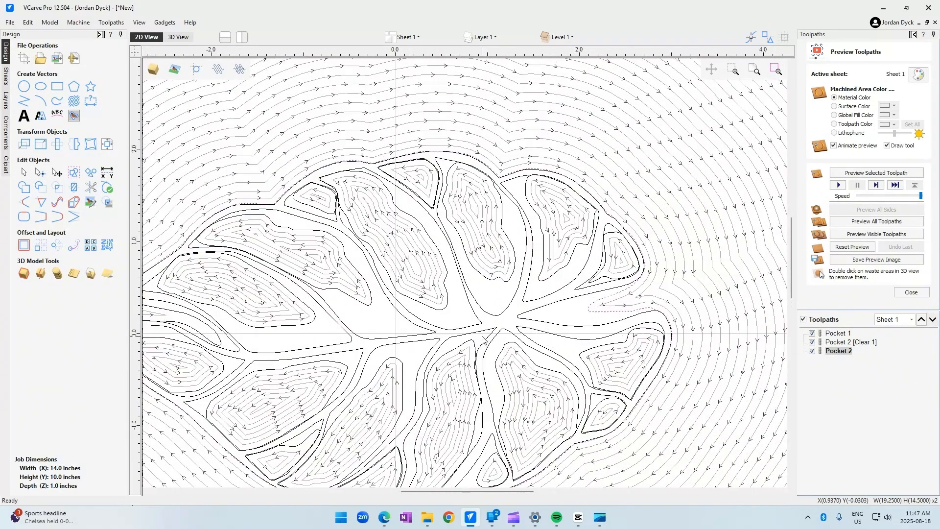
scroll(488, 326, "down", 1)
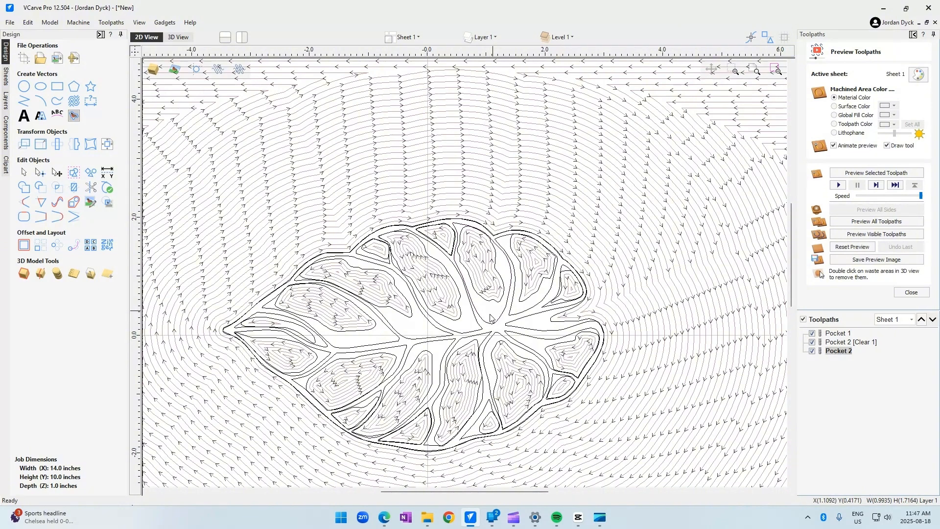
left_click(483, 325)
left_click(479, 324, "shift")
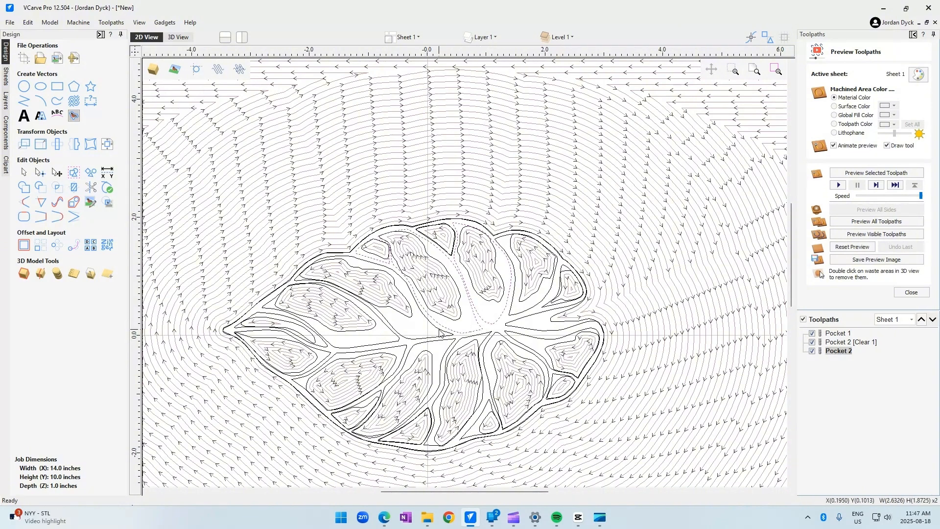
left_click(437, 331, "shift")
left_click(385, 337, "shift")
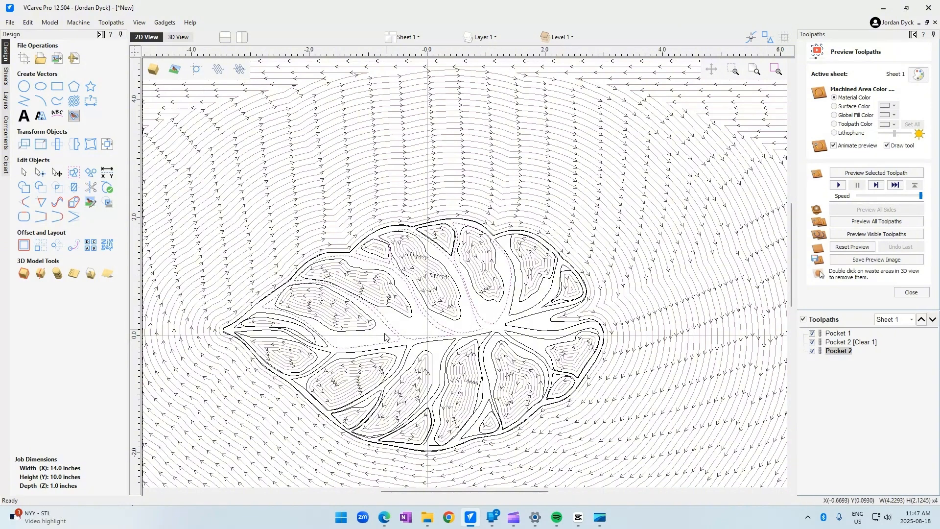
left_click(318, 343, "shift")
left_click(321, 340, "shift")
left_click(323, 343, "shift")
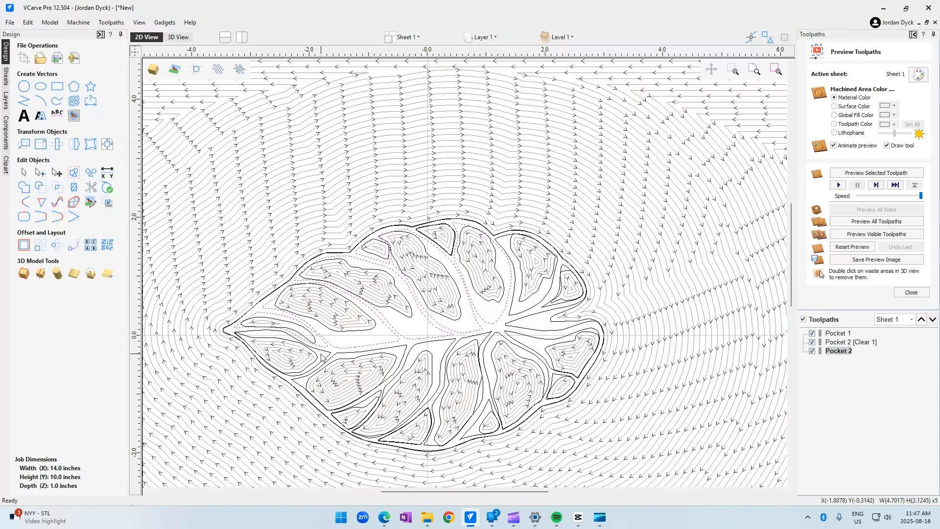
Step: Add the outer vein-side outlines of the areas in the leaf's lower half, from the tip to the middle, to the selection
left_click(327, 357, "shift")
left_click(345, 359, "shift")
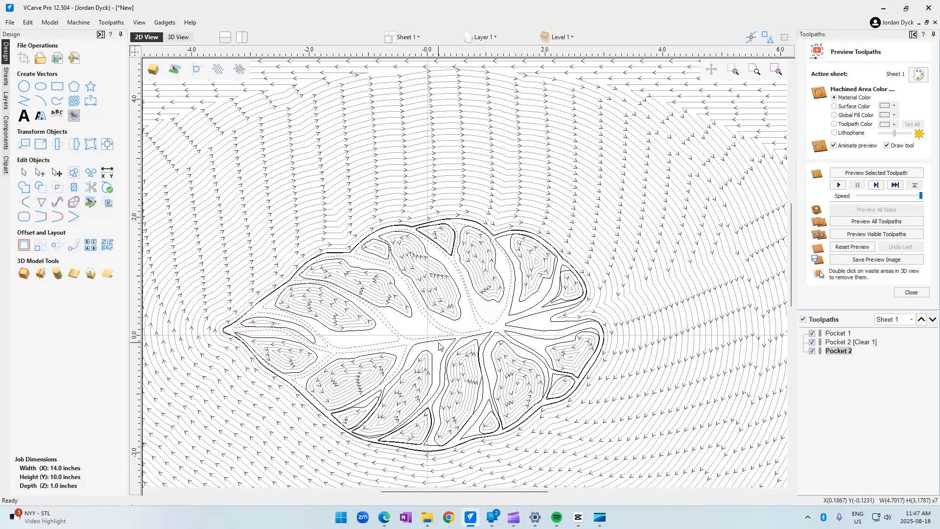
left_click(408, 371, "shift")
left_click(372, 400, "shift")
left_click(478, 349, "shift")
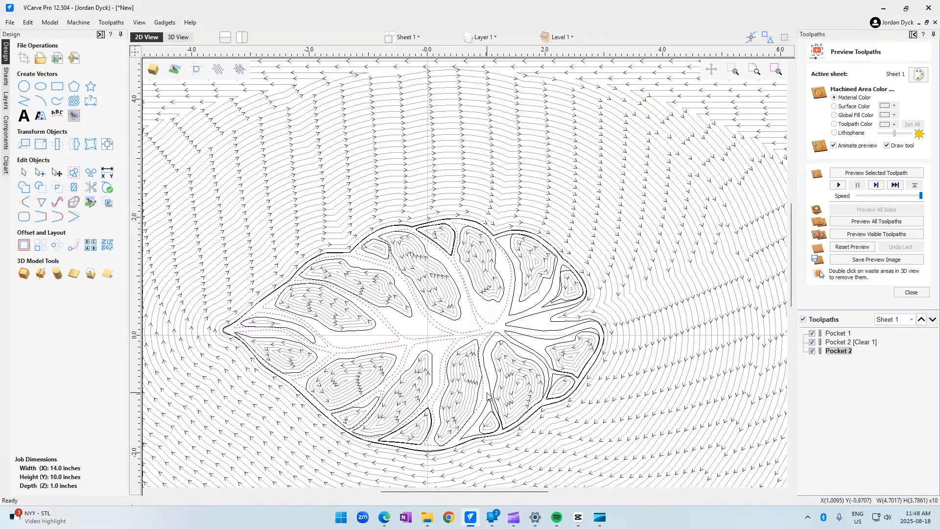
Step: Add the outer vein-side outlines of the areas around the leaf's wide end to the selection
left_click(491, 414, "shift")
left_click(514, 384, "shift")
left_click(553, 375, "shift")
left_click(547, 363, "shift")
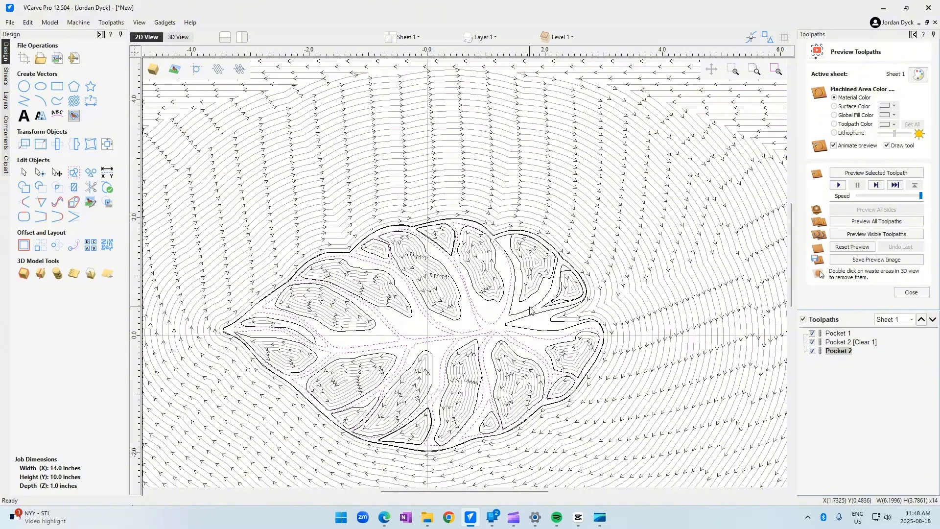
left_click(531, 311, "shift")
left_click(548, 308, "shift")
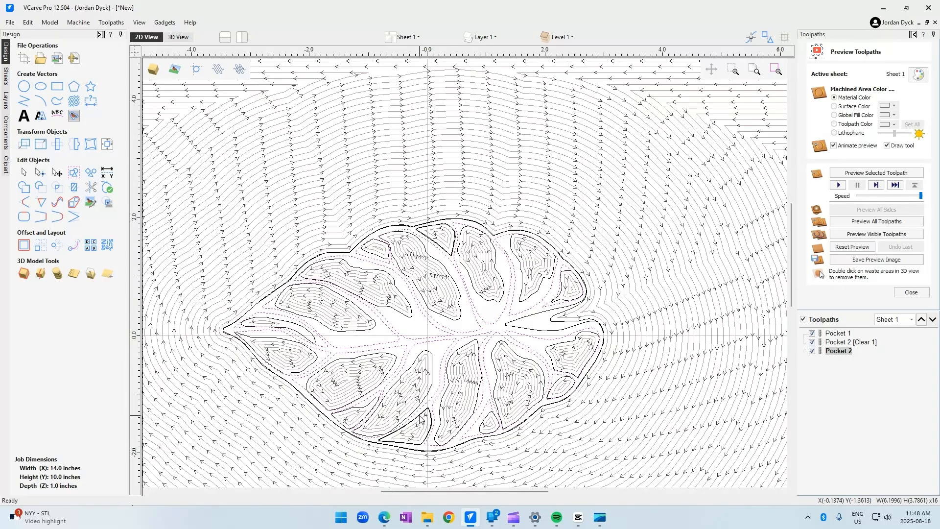
Step: Add the outer outline of the small triangular area at the leaf's lower edge to the selection and close the toolpath preview
scroll(420, 418, "up", 10)
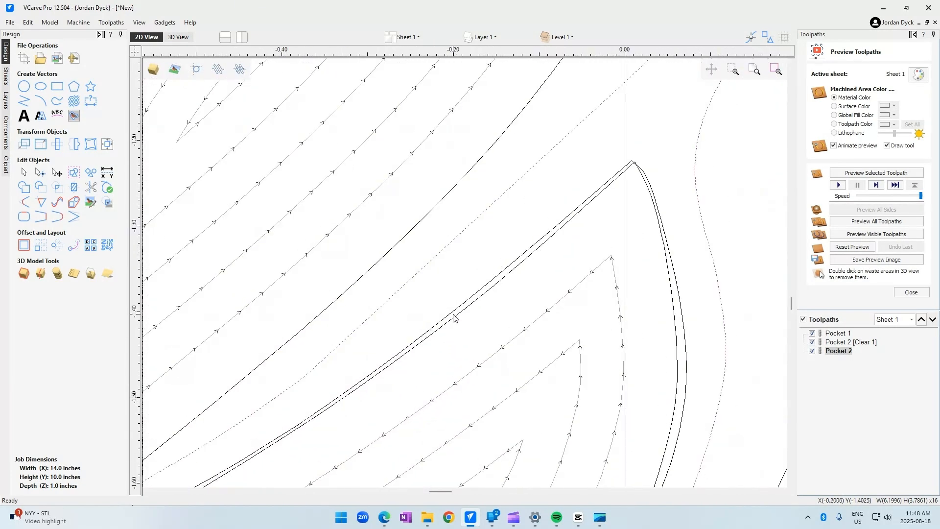
scroll(520, 391, "down", 5)
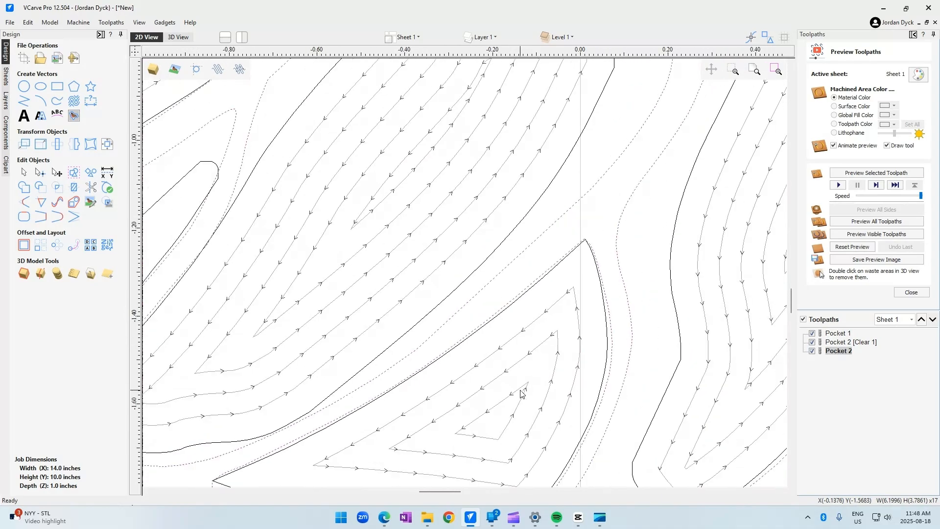
scroll(555, 425, "down", 2)
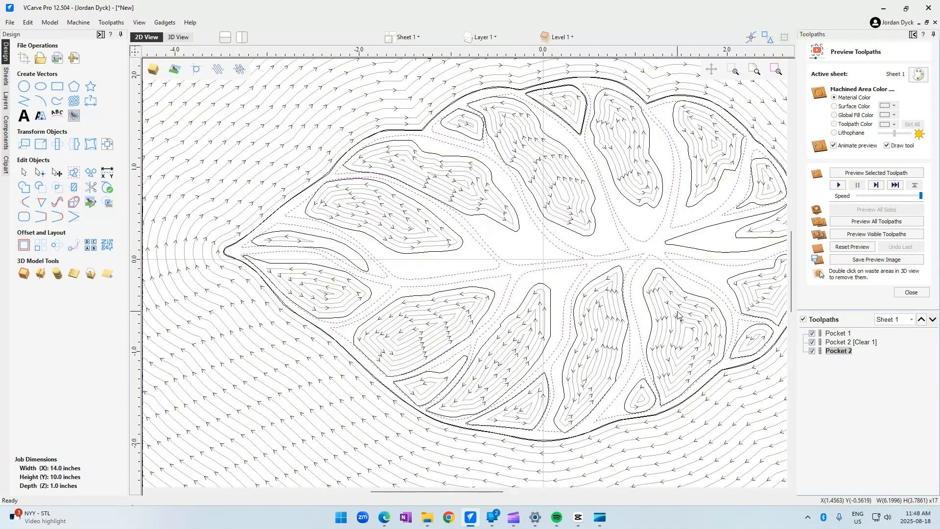
scroll(678, 316, "down", 2)
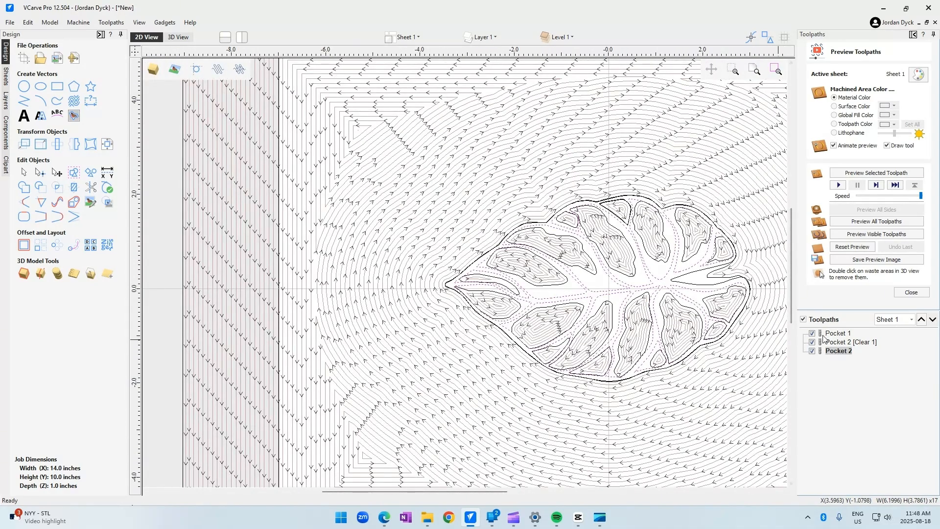
left_click(912, 292)
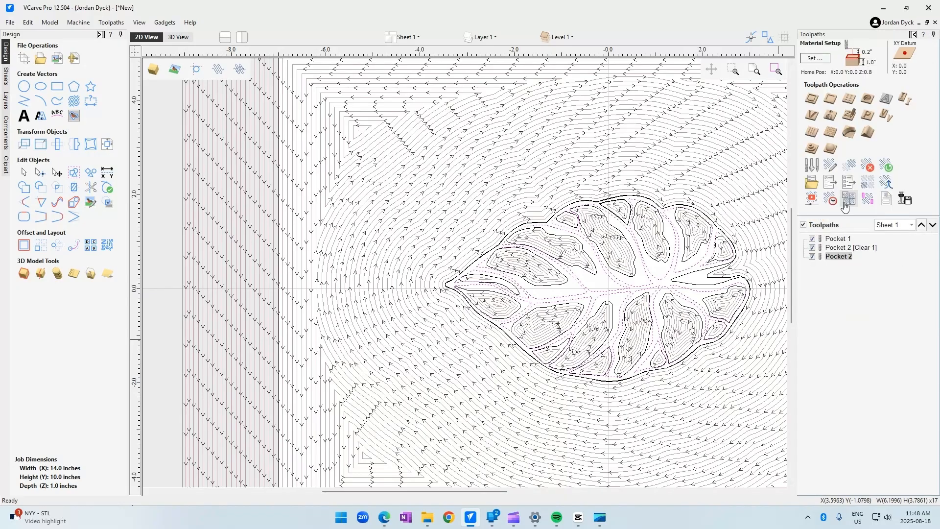
Step: Calculate a 1.0 inch deep pocket toolpath for the selected vein outlines using only the 1/4" HRDWD end mill, continuing without vector validation
left_click(832, 100)
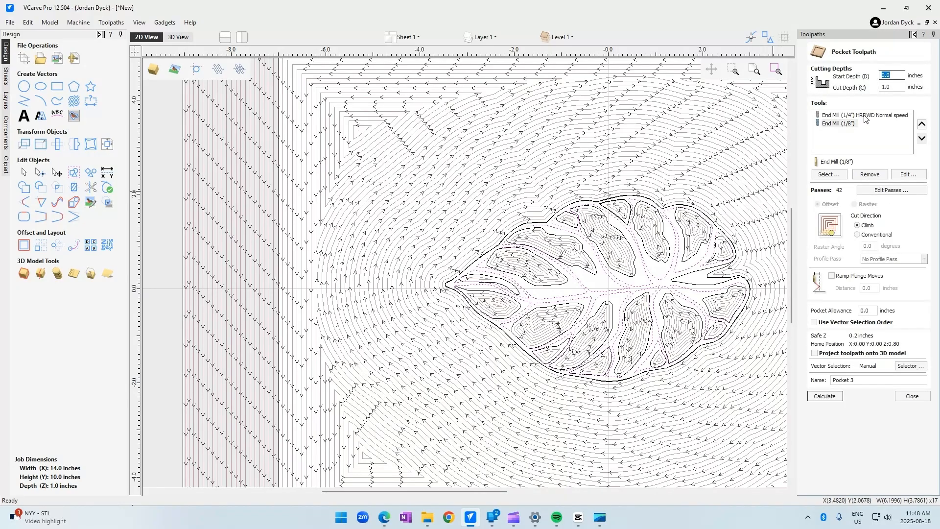
left_click(843, 124)
left_click(869, 174)
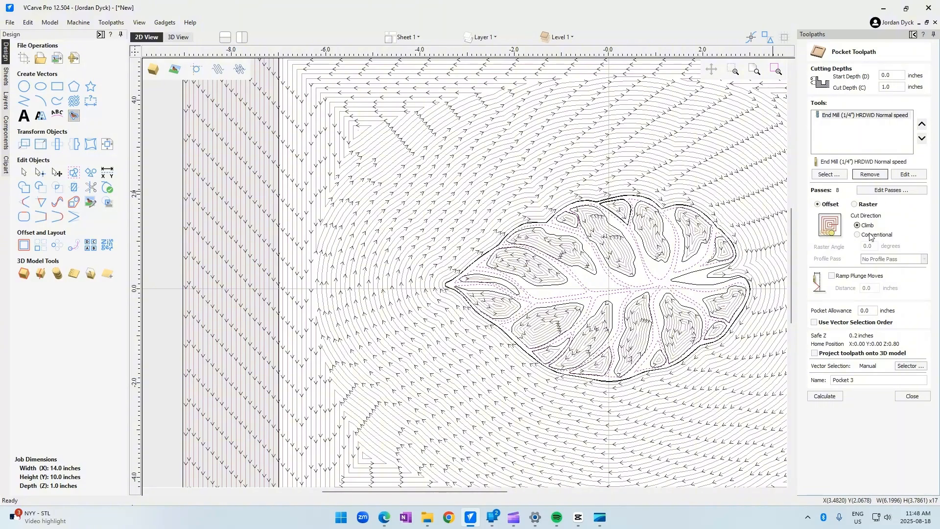
left_click(825, 400)
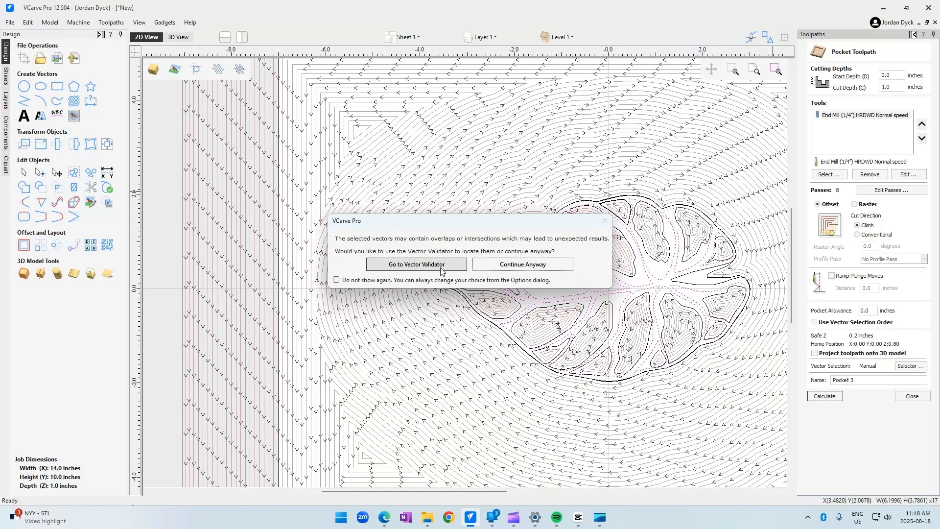
left_click(508, 269)
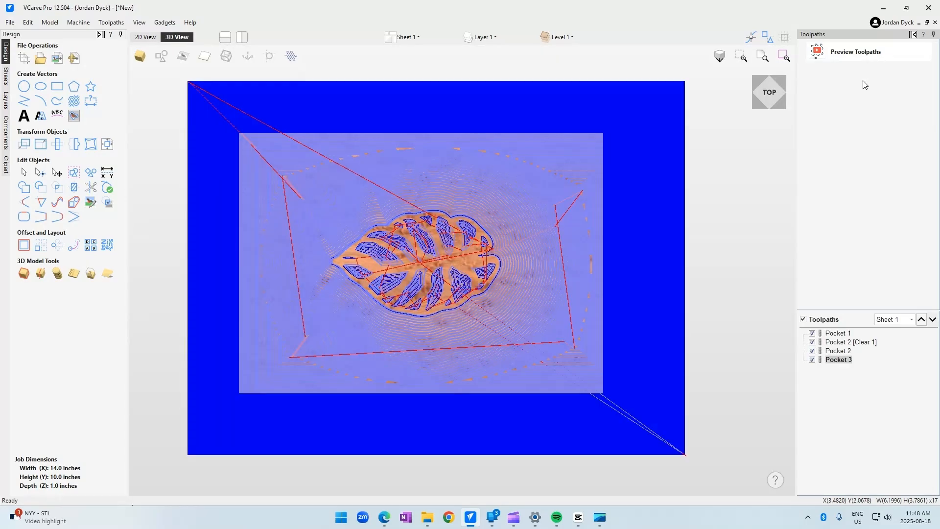
Step: Set the Pocket 3 toolpath's cut depth to .25 inches and recalculate it despite possible vector overlaps
double_click(848, 361)
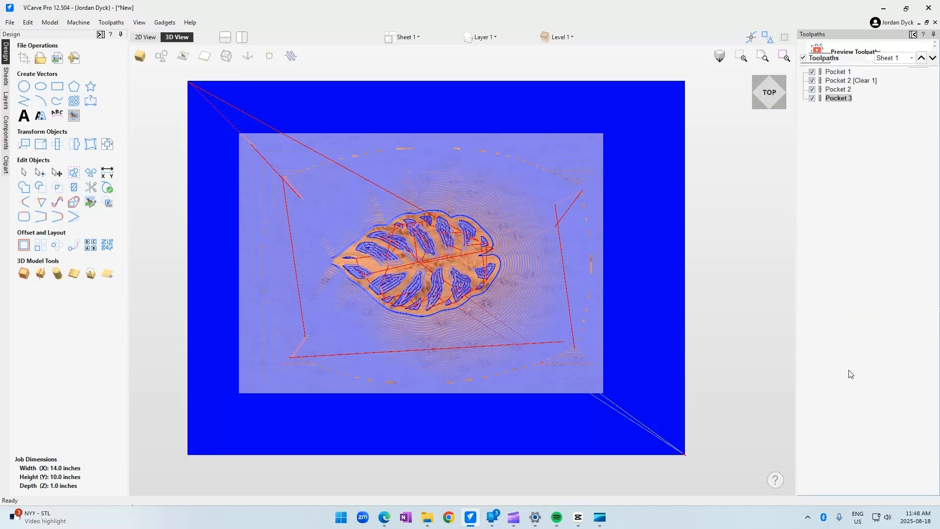
left_click(894, 86)
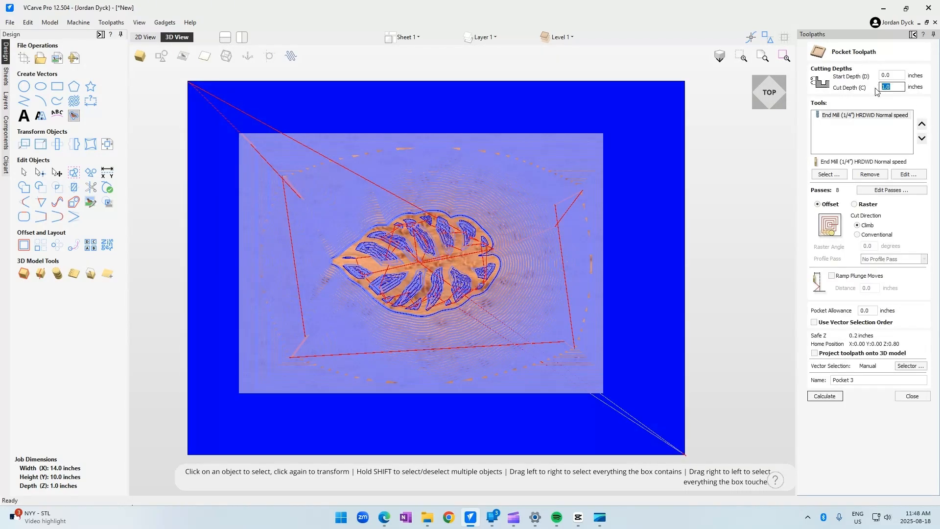
left_click(836, 397)
left_click(507, 268)
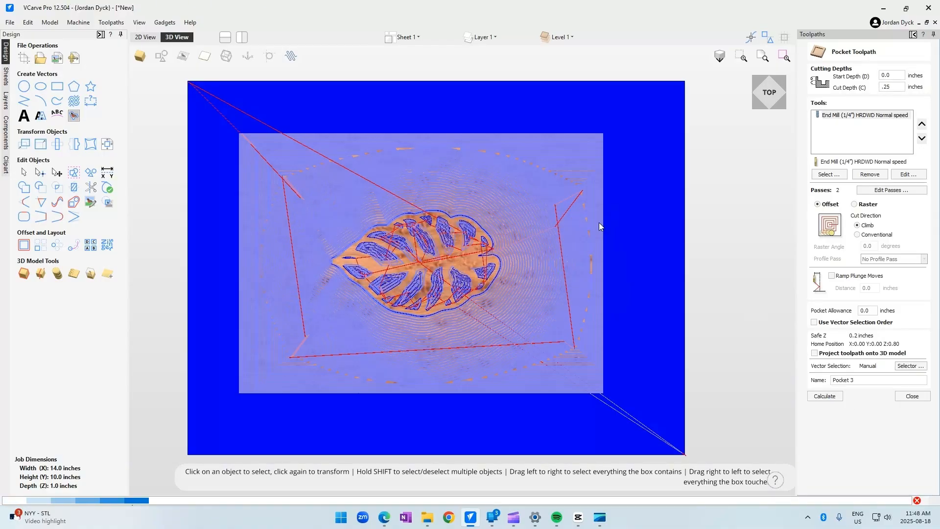
Step: Examine the calculated toolpaths in the 2D view around the leaf's veins, its notch and the surrounding clearance area
left_click(152, 37)
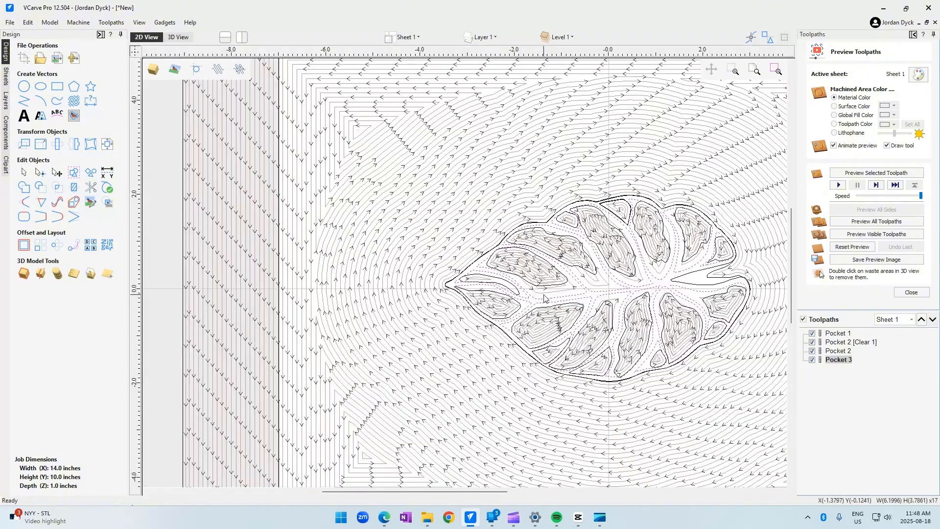
scroll(684, 270, "up", 3)
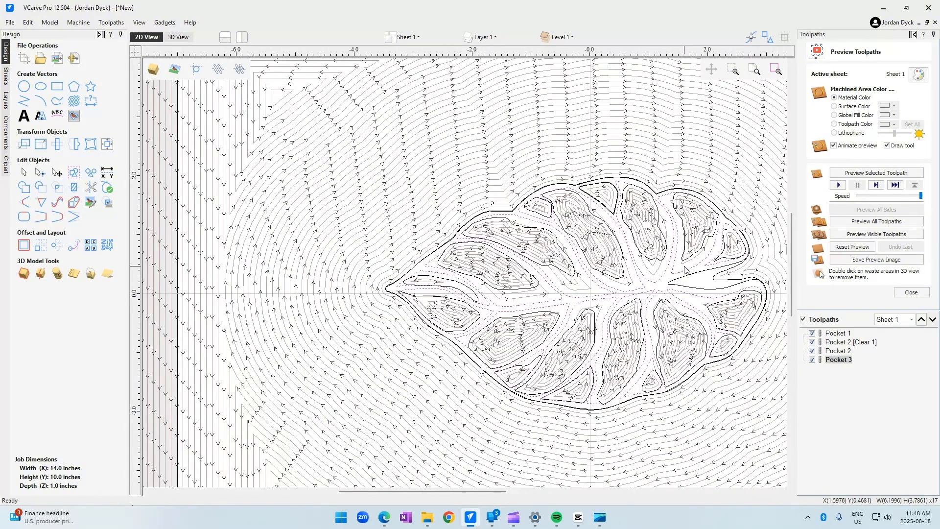
scroll(685, 271, "down", 1)
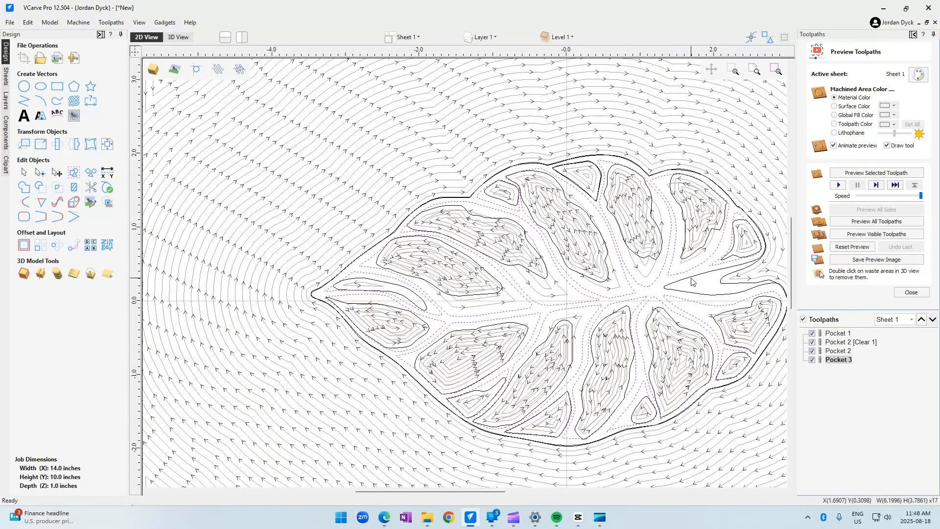
left_click(693, 281)
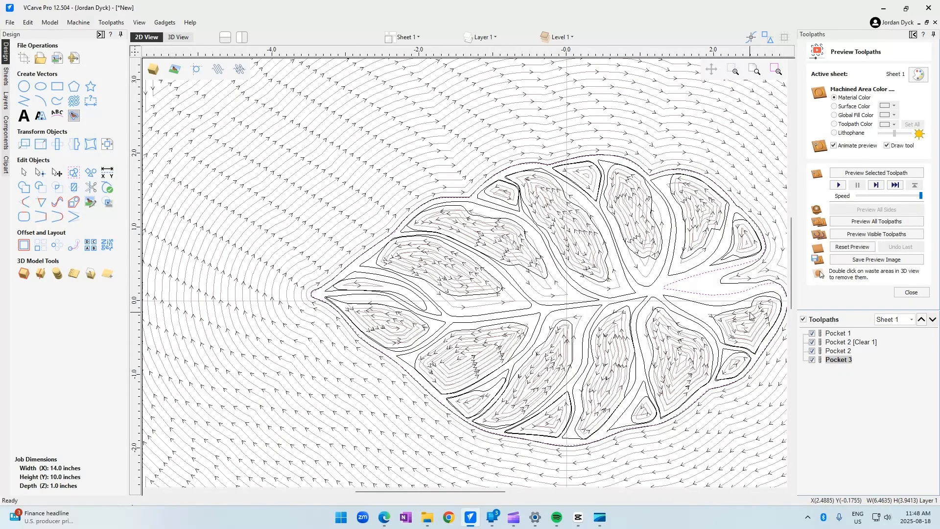
scroll(610, 277, "down", 4)
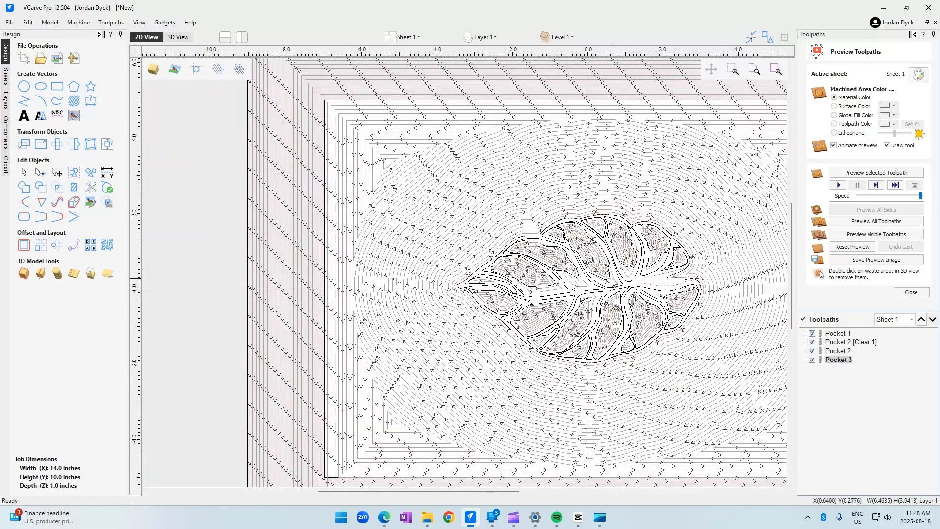
left_click_drag(519, 490, 553, 490)
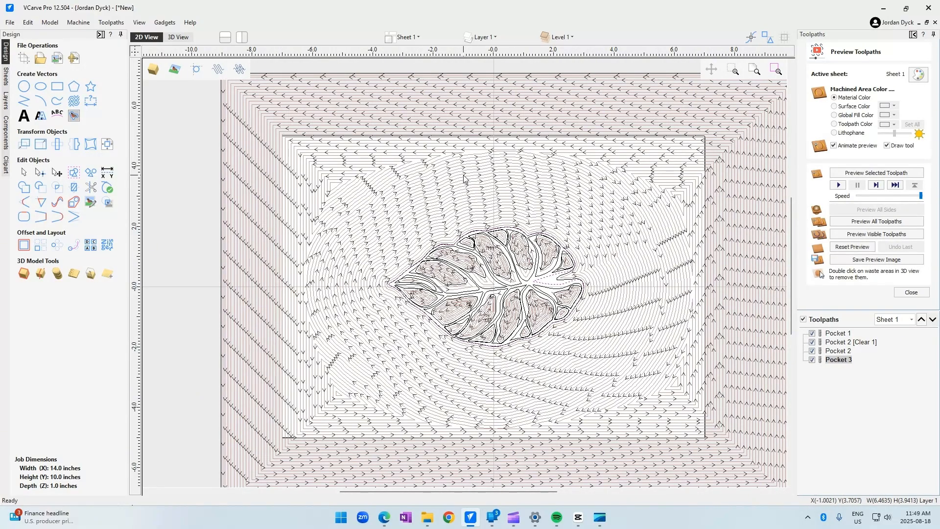
scroll(342, 193, "up", 2)
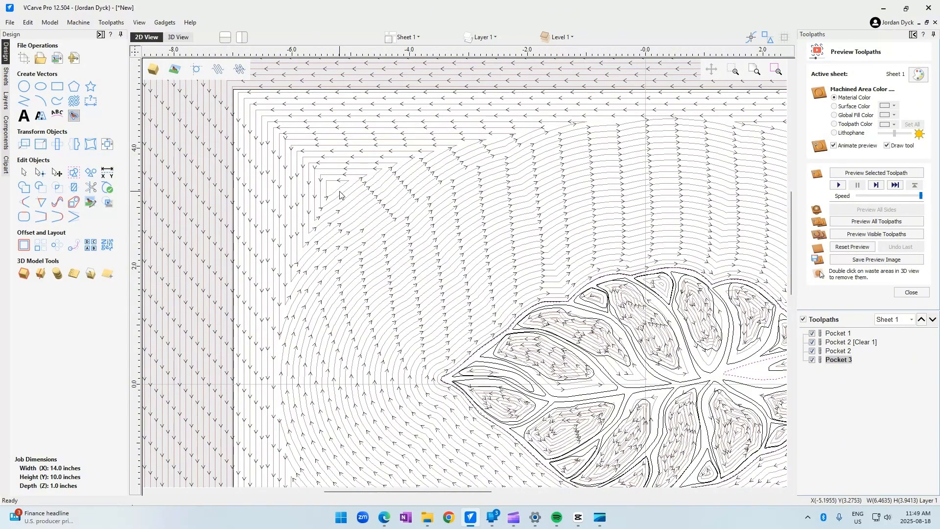
scroll(386, 161, "down", 3)
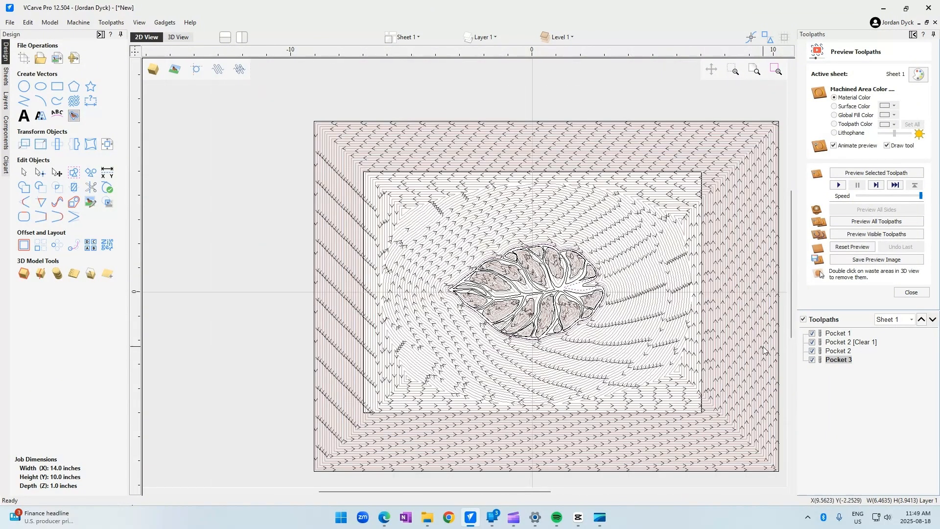
Step: Simulate the Pocket 2 [Clear 1] toolpath and show the result in the 3D view
left_click(854, 343)
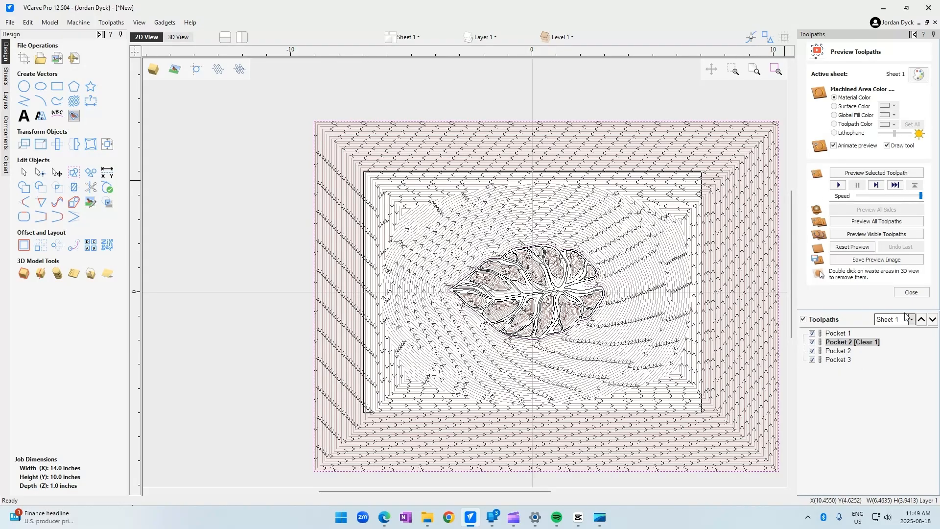
left_click(873, 174)
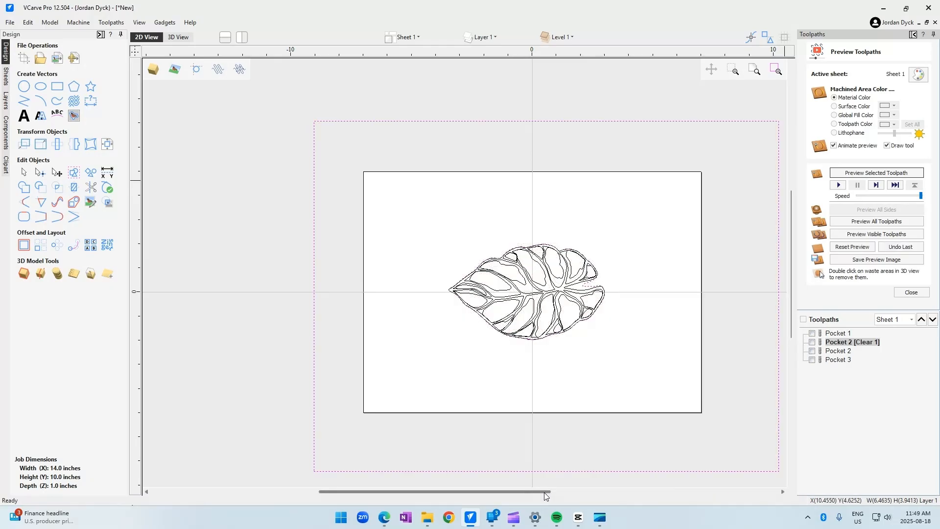
left_click(177, 38)
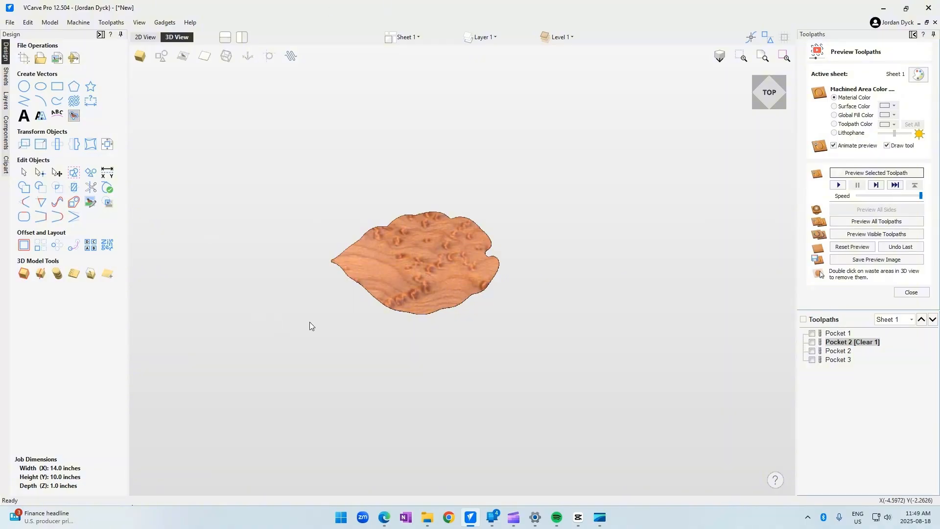
scroll(421, 245, "up", 2)
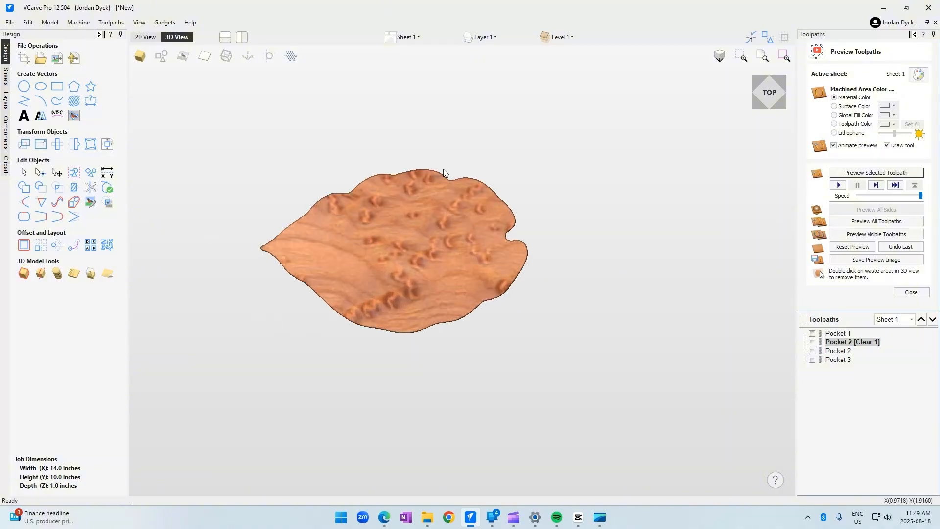
scroll(374, 256, "up", 2)
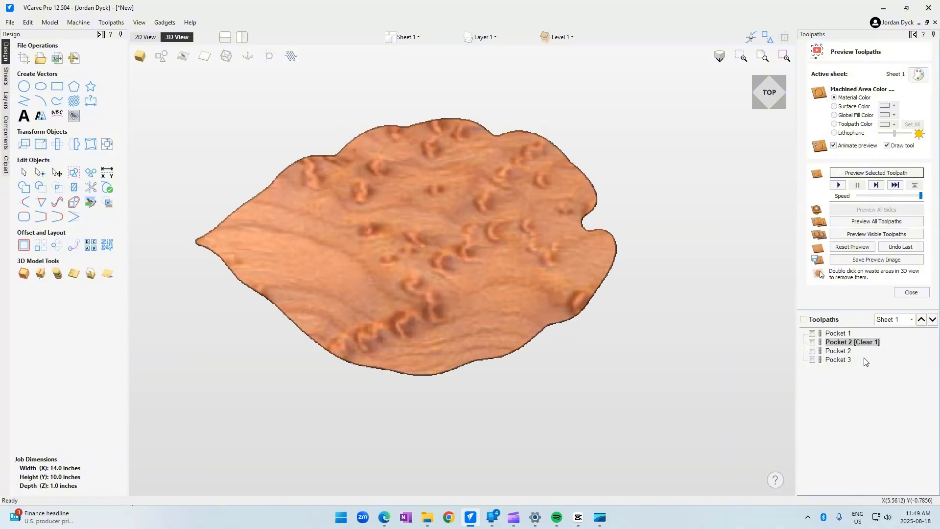
Step: Simulate the Pocket 1 toolpath on the leaf, followed by a preview of all toolpaths
left_click(840, 334)
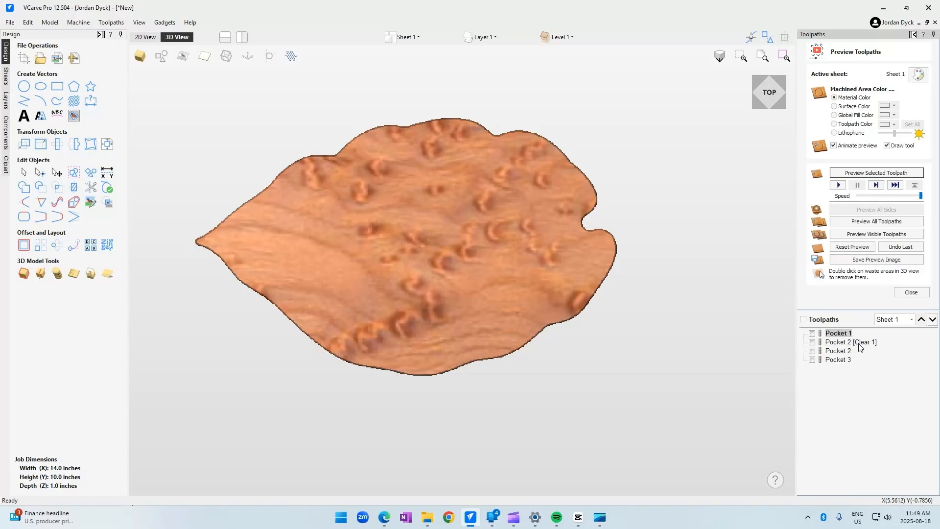
left_click(859, 175)
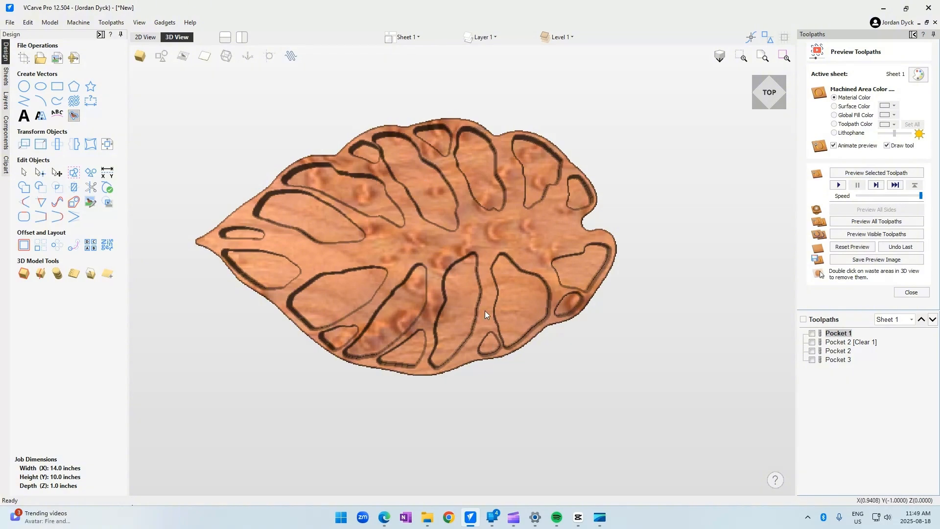
left_click(840, 351)
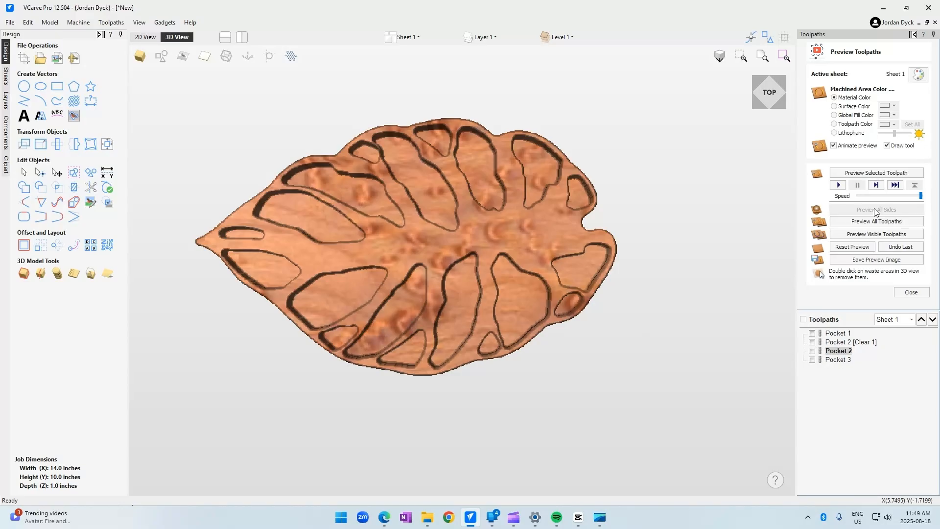
left_click(875, 222)
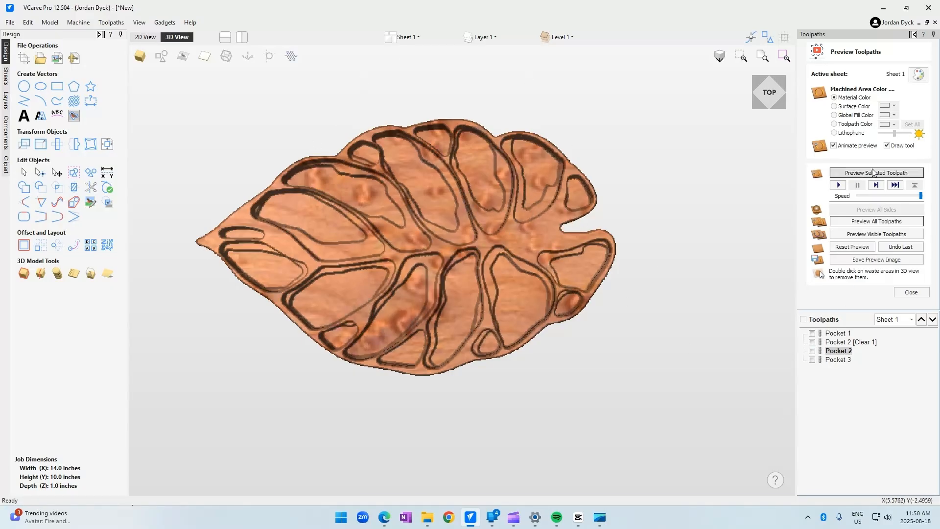
left_click(872, 222)
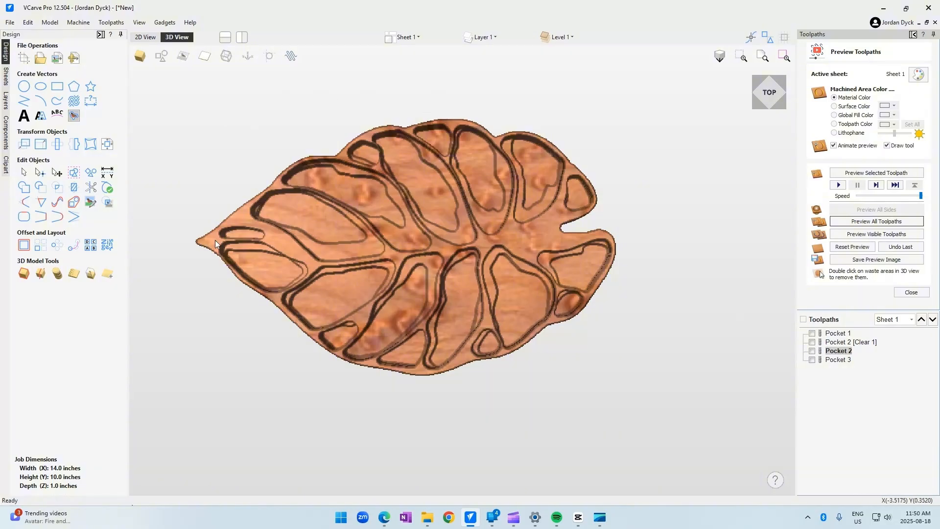
Step: Inspect the simulated leaf's pocket depths, vein steps and side walls from tilted and top views
mouse_move(770, 93)
left_mouse_down()
mouse_move(769, 82)
mouse_move(764, 109)
mouse_move(765, 85)
left_mouse_up()
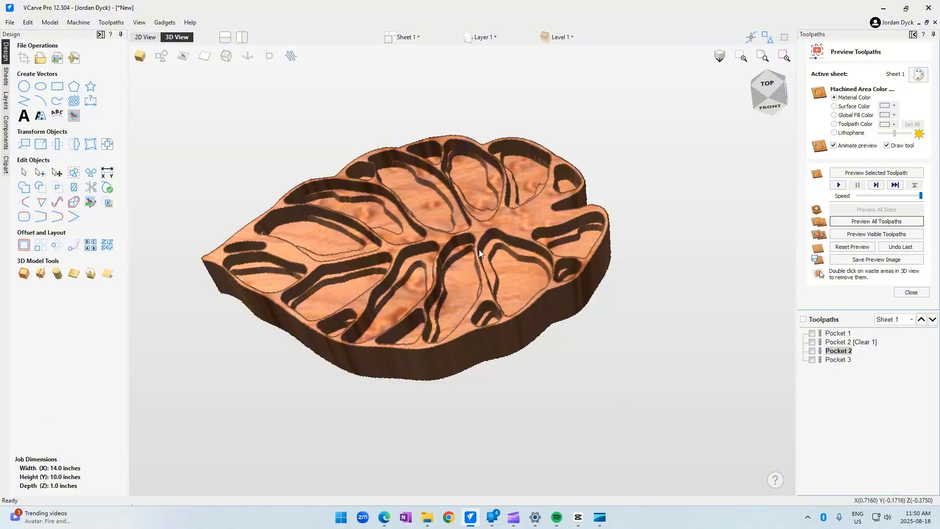
left_click_drag(771, 88, 769, 135)
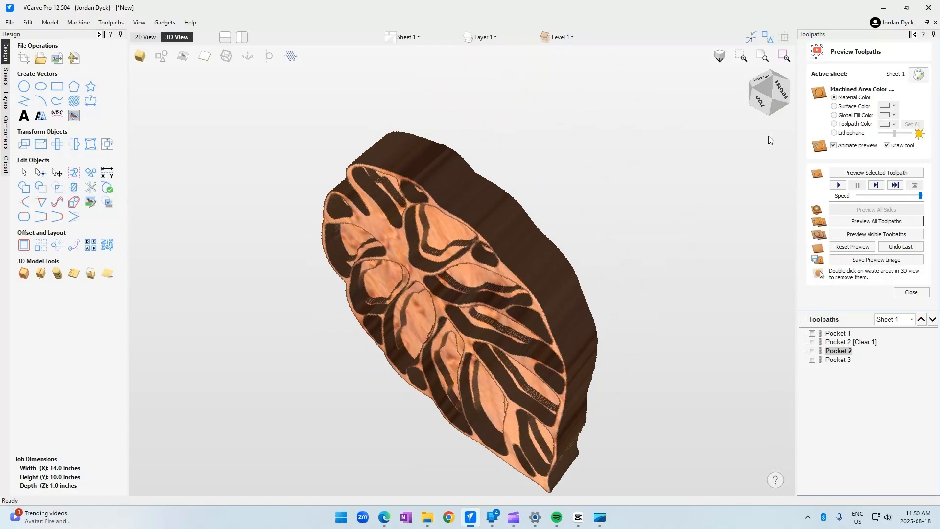
left_click(763, 98)
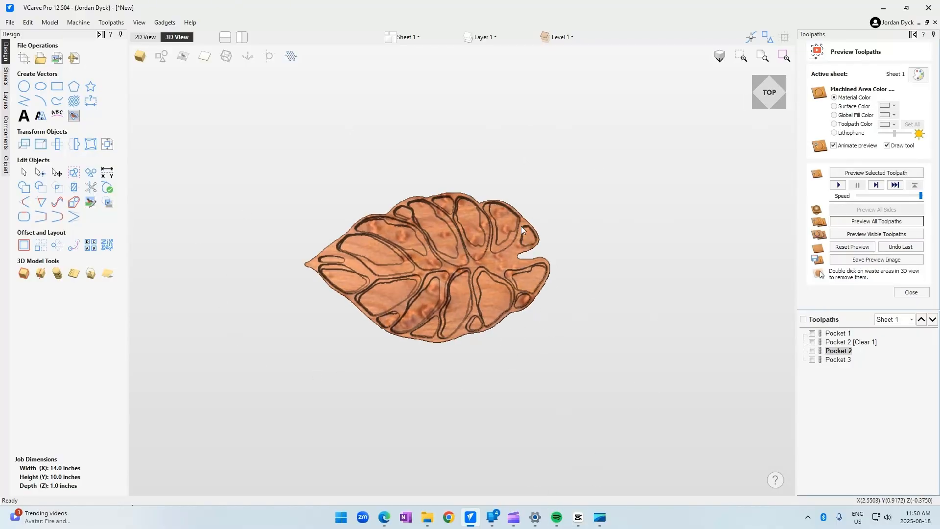
left_click_drag(777, 106, 773, 85)
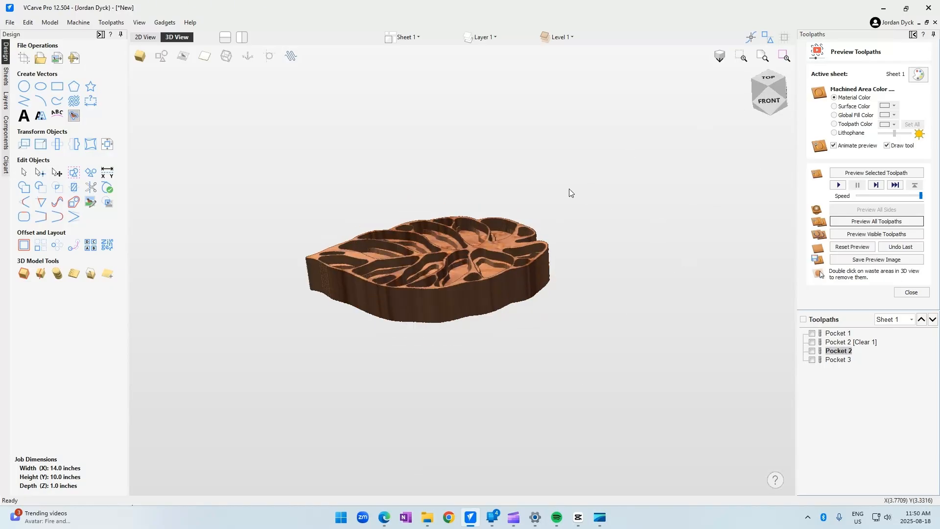